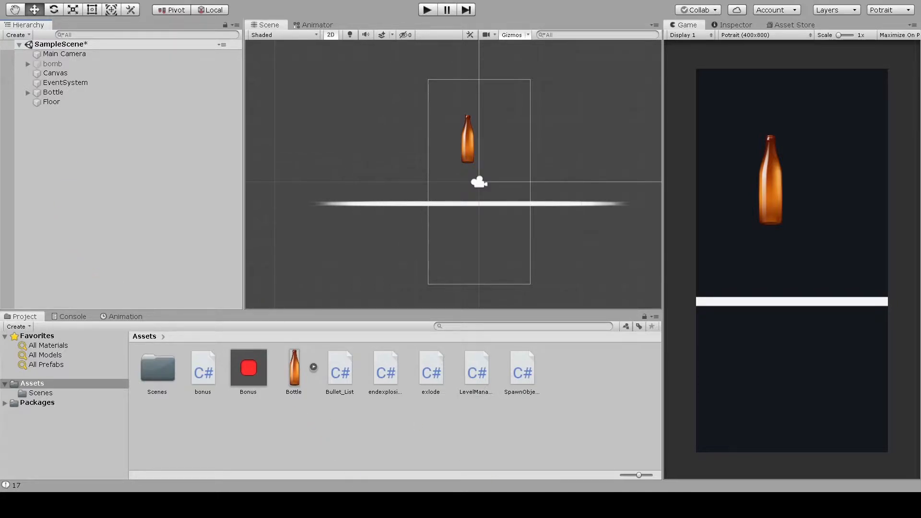
- Add the 2D_Destruction folder to the project's Assets
{"action": "key", "text": "alt+Tab"}
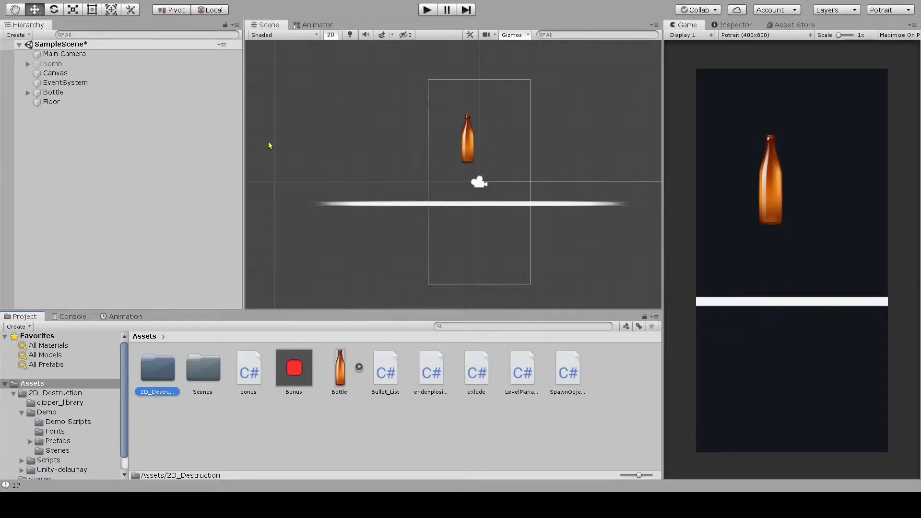
- Select the bottle in the scene and show its component properties
{"action": "left_click", "coordinate": [773, 193]}
{"action": "left_click", "coordinate": [470, 148]}
{"action": "left_click", "coordinate": [470, 149]}
{"action": "scroll", "coordinate": [470, 147], "scroll_direction": "up", "scroll_amount": 5}
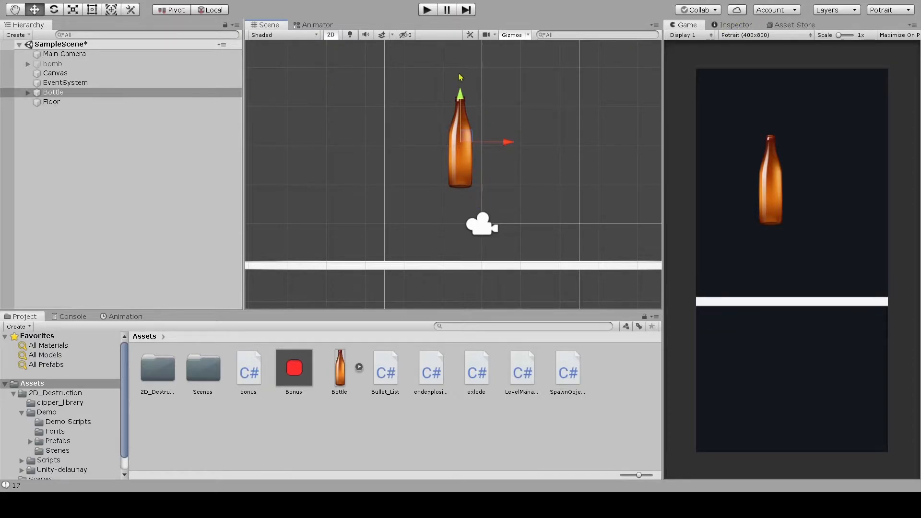
{"action": "left_click", "coordinate": [738, 28]}
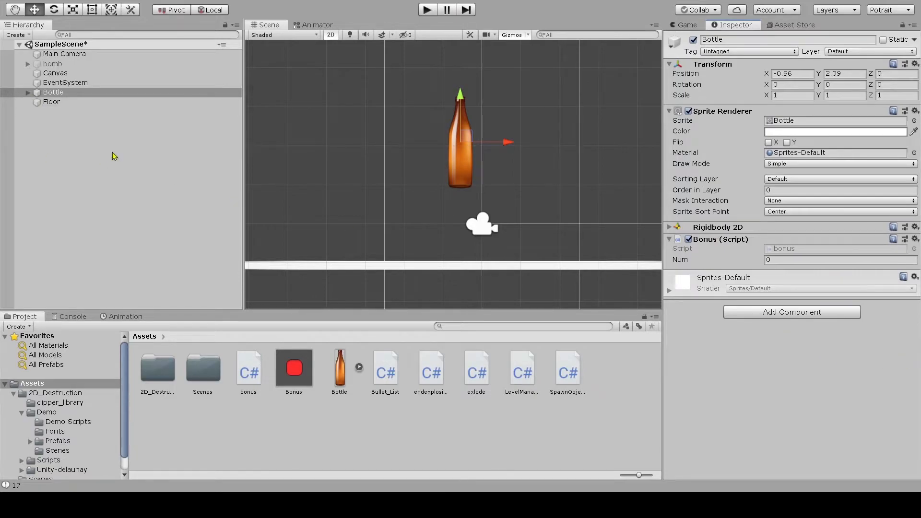
- Delete all the existing Bottle piece objects nested under Bottle
{"action": "left_click", "coordinate": [28, 93]}
{"action": "left_click", "coordinate": [28, 92]}
{"action": "left_click", "coordinate": [28, 93]}
{"action": "left_click", "coordinate": [53, 101]}
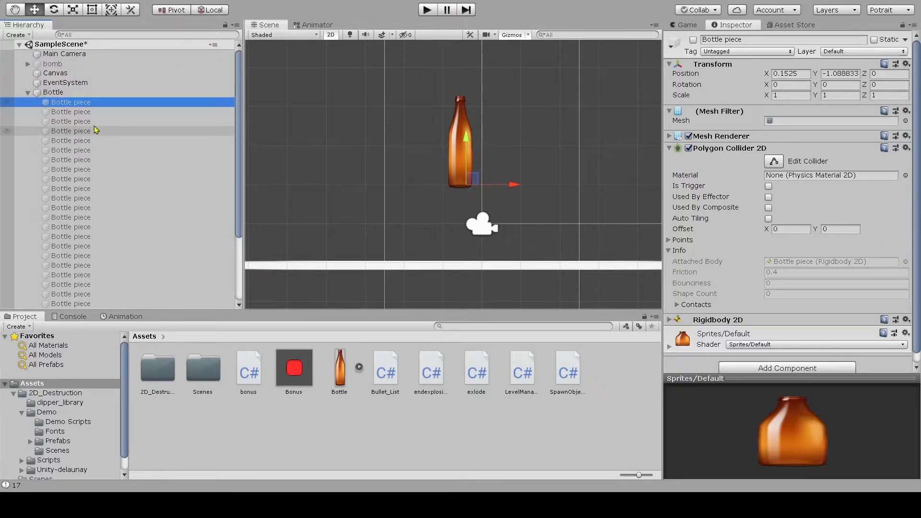
{"action": "scroll", "coordinate": [94, 216], "scroll_direction": "down", "scroll_amount": 5}
{"action": "left_click", "coordinate": [90, 296], "text": "shift"}
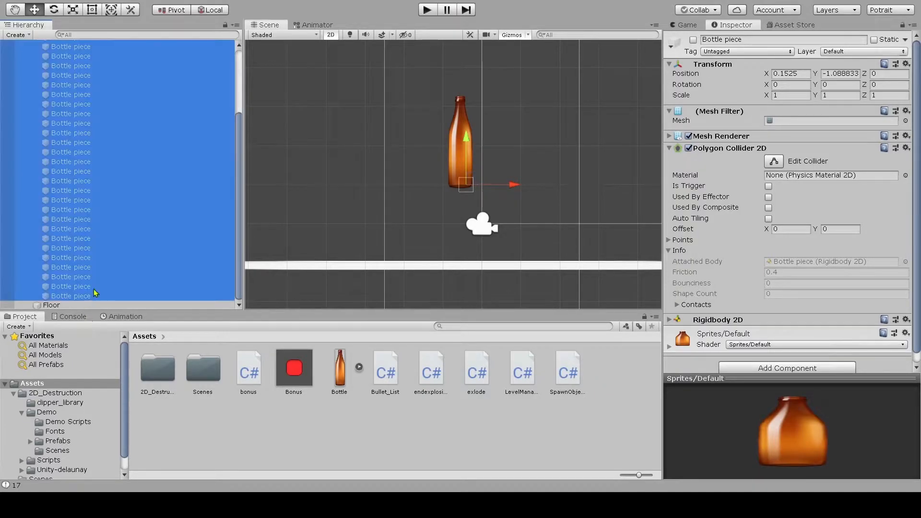
{"action": "scroll", "coordinate": [123, 199], "scroll_direction": "up", "scroll_amount": 5}
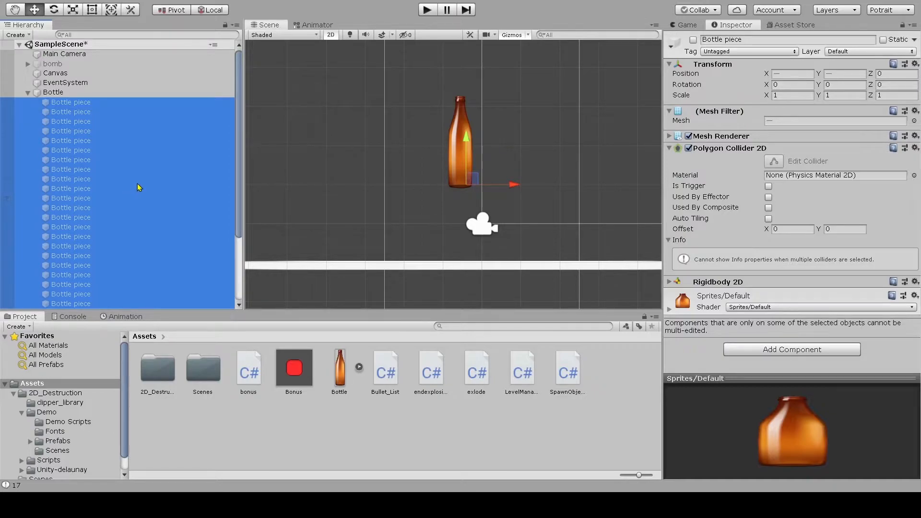
{"action": "key", "text": "Delete"}
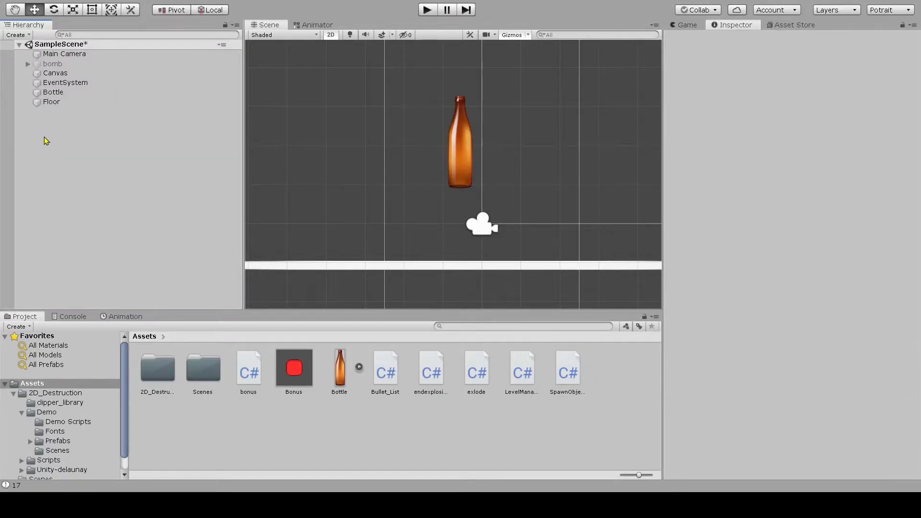
- Add the Explode On Click script component to the Bottle object
{"action": "left_click", "coordinate": [56, 92]}
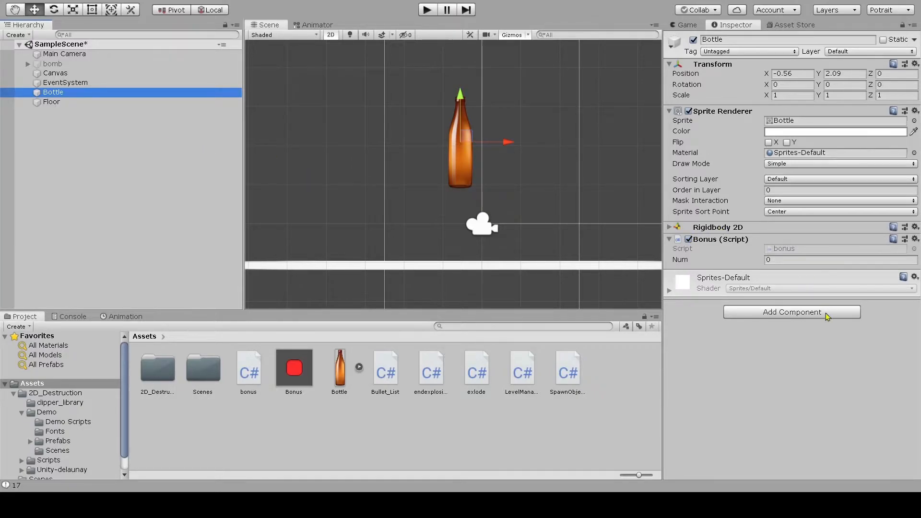
{"action": "left_click", "coordinate": [786, 313]}
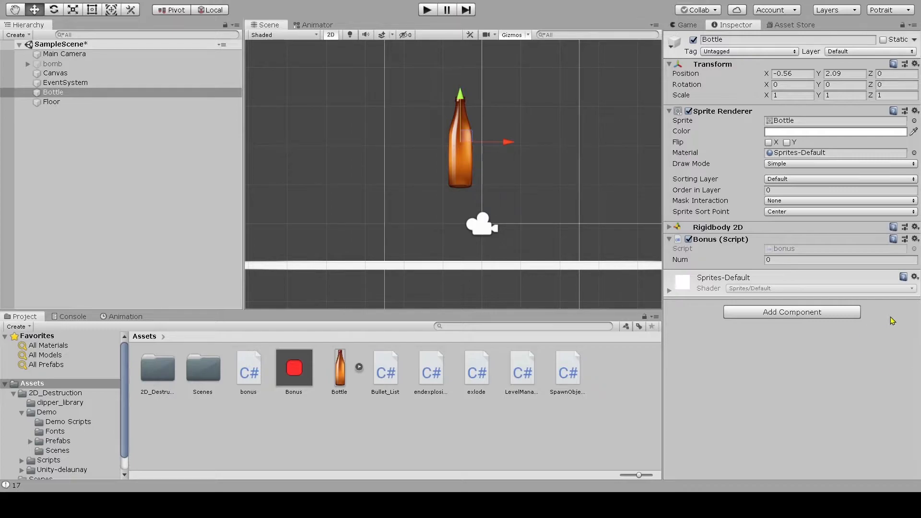
{"action": "left_click", "coordinate": [792, 312]}
{"action": "type", "text": "Explode on click"}
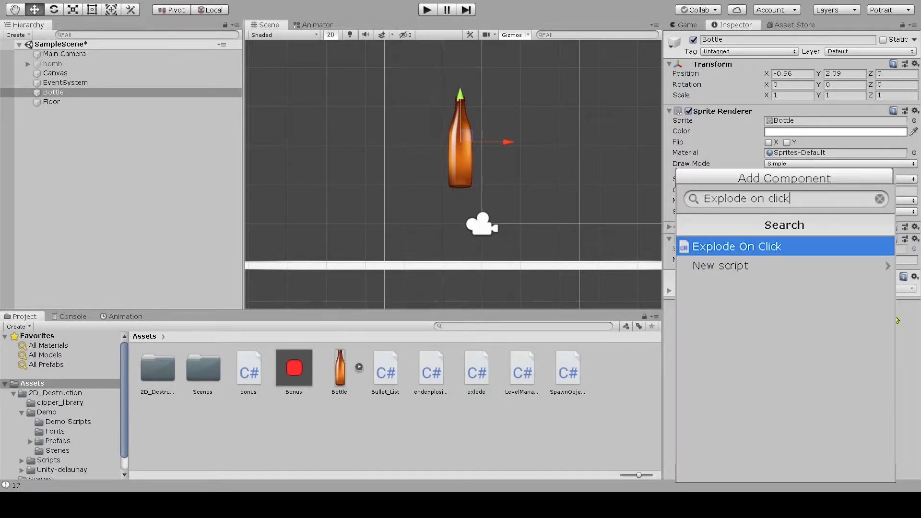
{"action": "key", "text": "Return"}
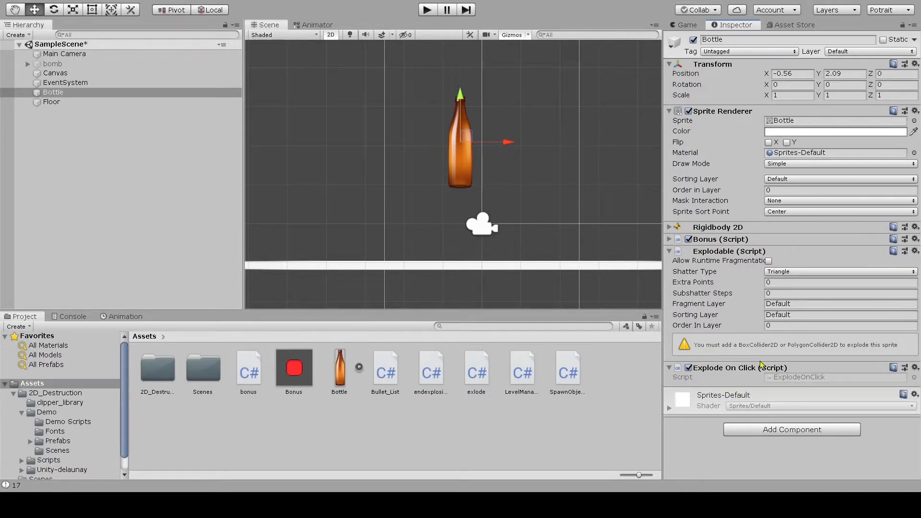
- Add a Polygon Collider 2D component to the bottle and check its outline in collider editing mode
{"action": "left_click", "coordinate": [825, 431]}
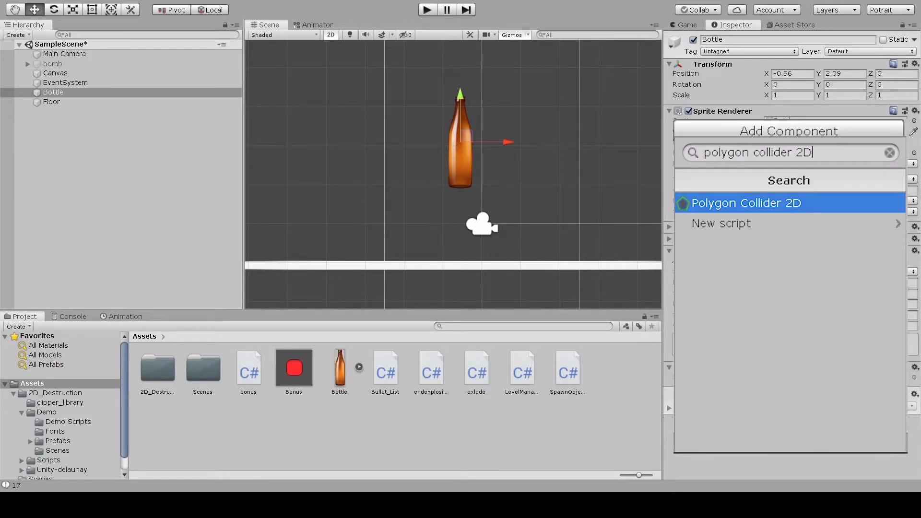
{"action": "key", "text": "Return"}
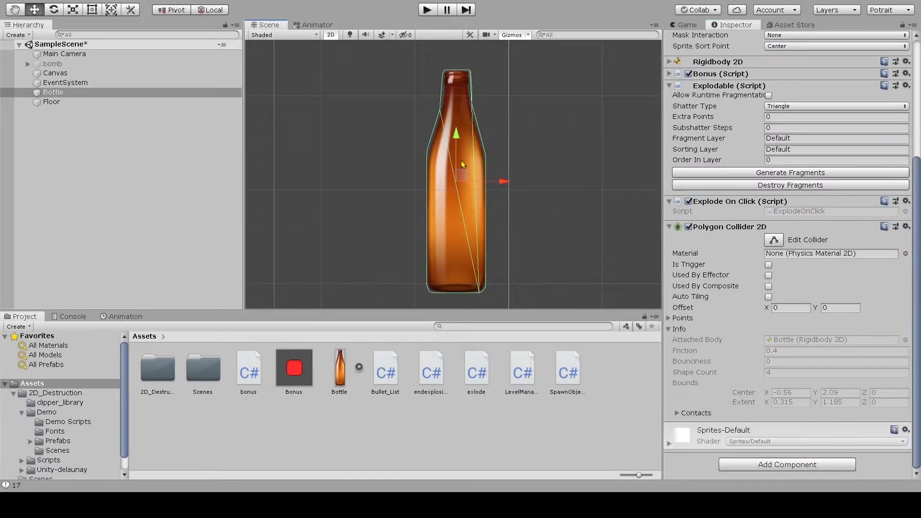
{"action": "left_click", "coordinate": [774, 240]}
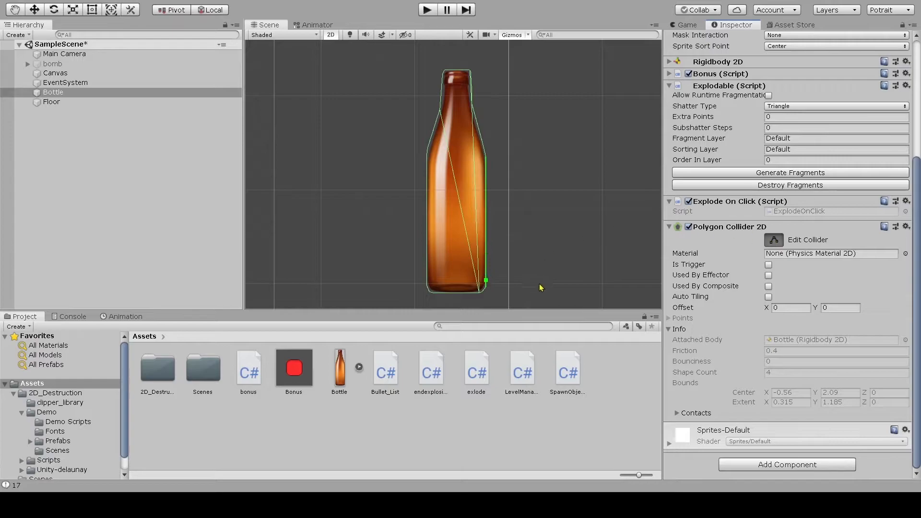
{"action": "scroll", "coordinate": [451, 264], "scroll_direction": "down", "scroll_amount": 1}
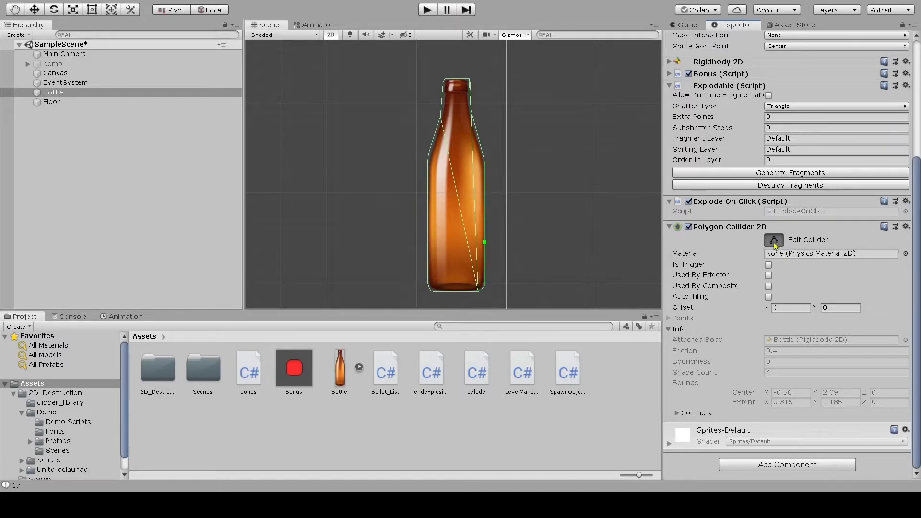
{"action": "left_click", "coordinate": [774, 243]}
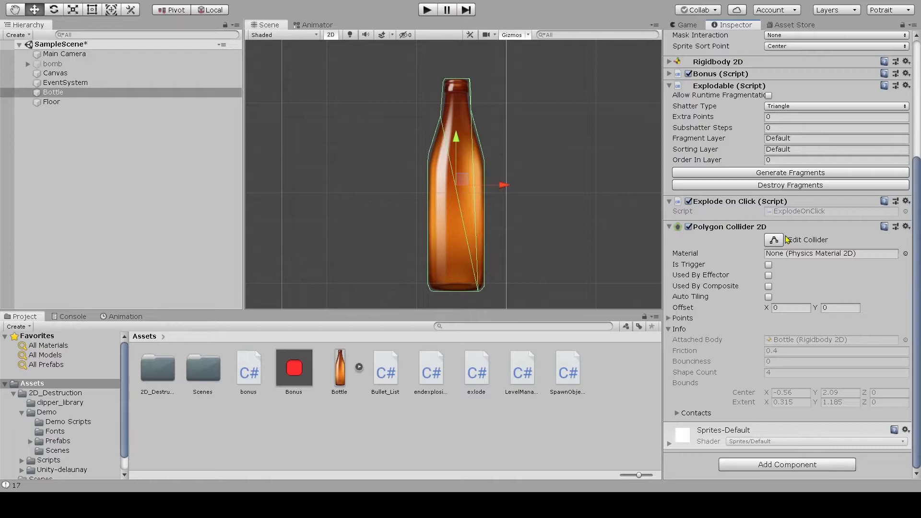
{"action": "left_click", "coordinate": [818, 229]}
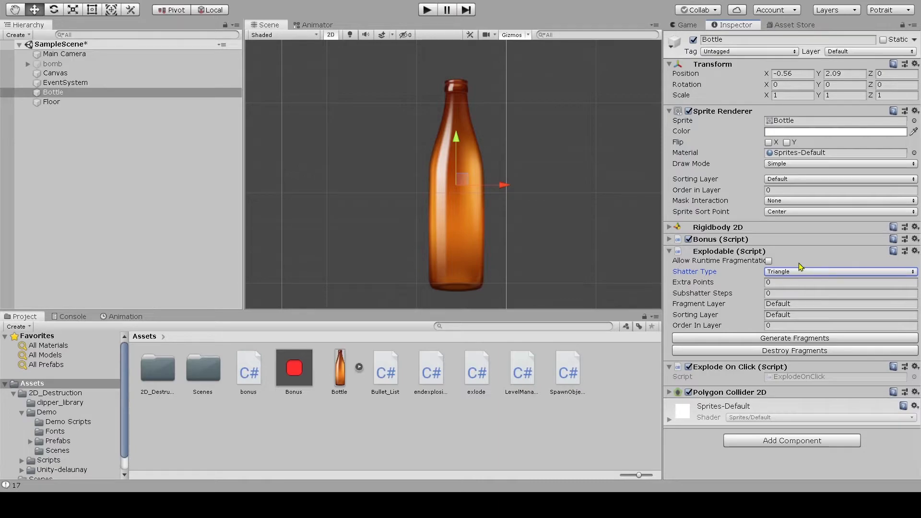
- Generate the bottle's fragments in the Explodable script with Triangle shatter type and 0 extra points
{"action": "left_click", "coordinate": [776, 283]}
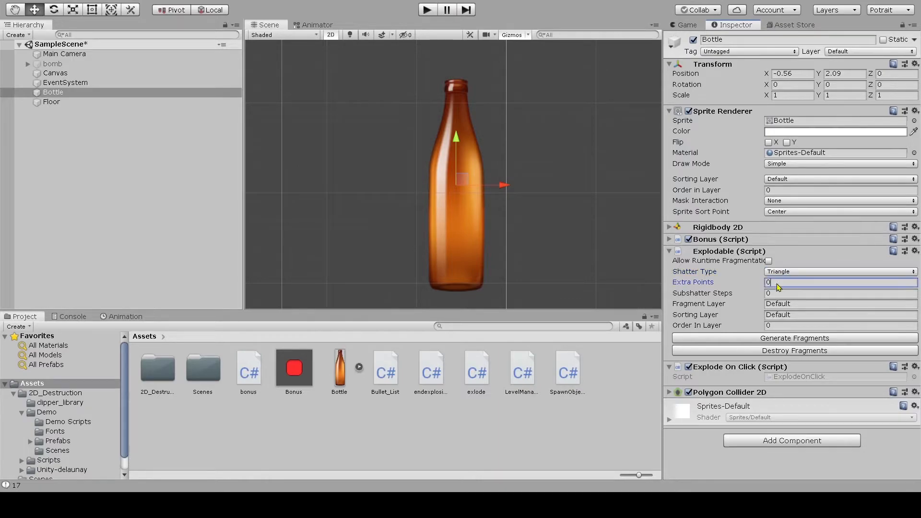
{"action": "left_click", "coordinate": [799, 252]}
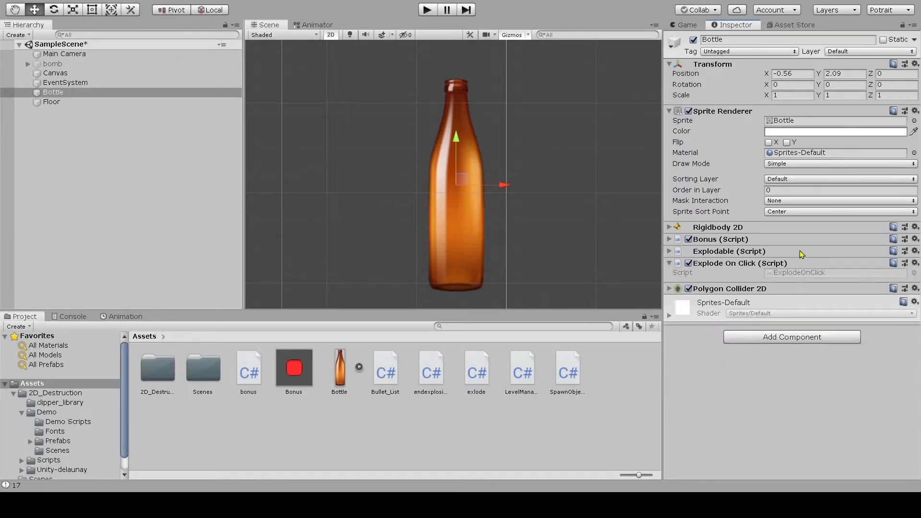
{"action": "left_click", "coordinate": [800, 249]}
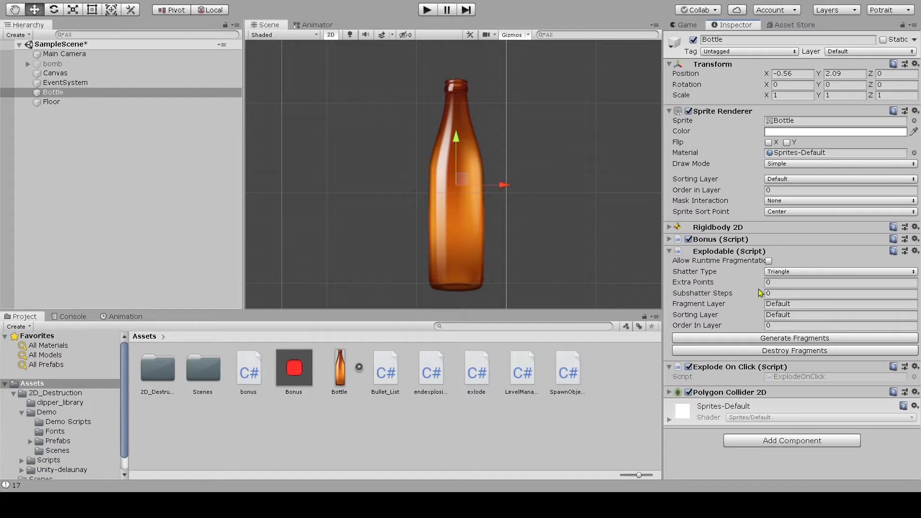
{"action": "left_click", "coordinate": [792, 340]}
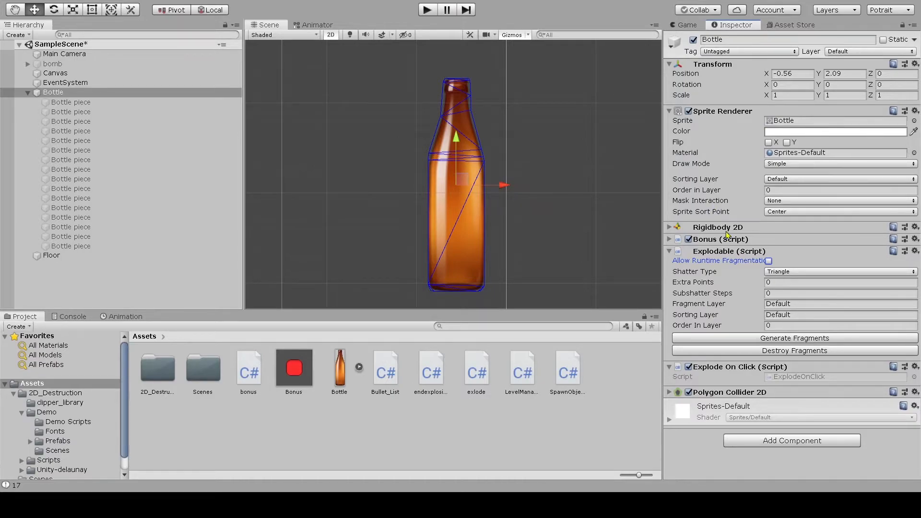
- Set the Explodable script's Extra Points to 2 and regenerate the bottle's fragments
{"action": "left_click", "coordinate": [790, 282]}
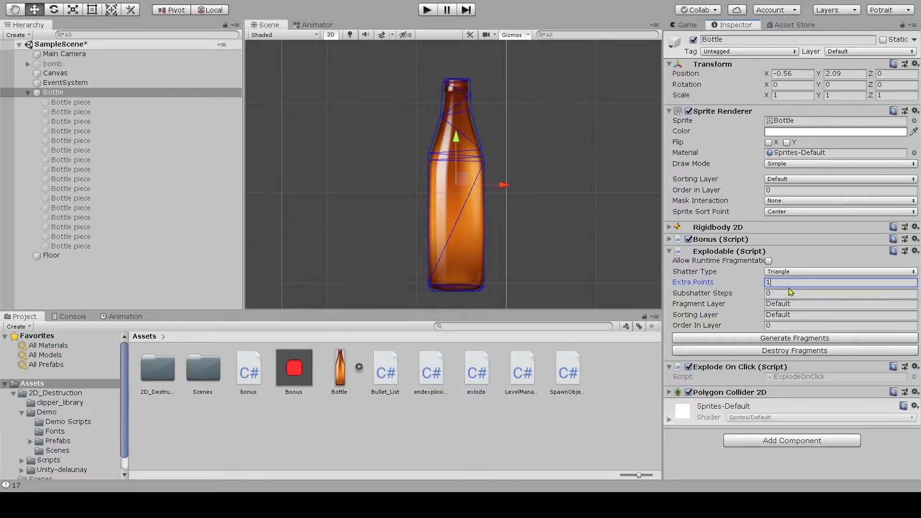
{"action": "type", "text": "2"}
{"action": "left_click", "coordinate": [795, 338]}
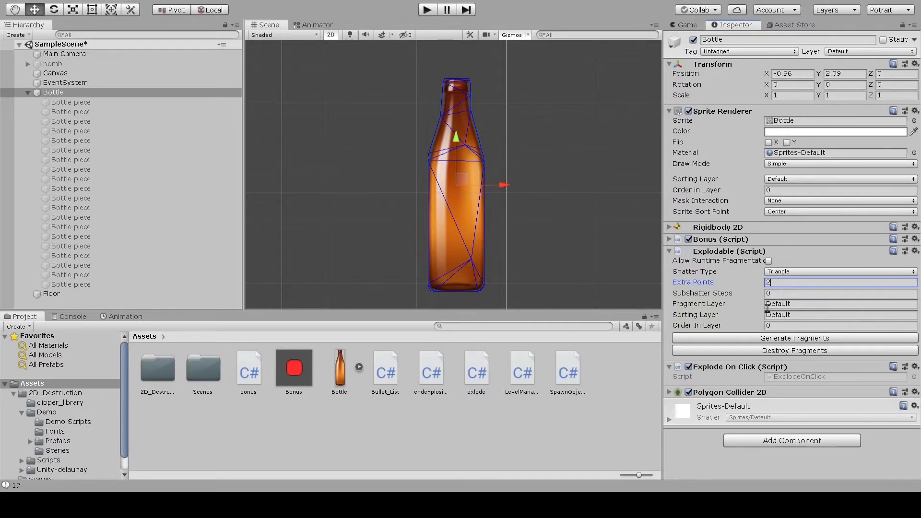
- Set the Explodable script's Extra Points to 7 and regenerate the bottle's fragments
{"action": "double_click", "coordinate": [799, 282]}
{"action": "type", "text": "7"}
{"action": "left_click", "coordinate": [775, 339]}
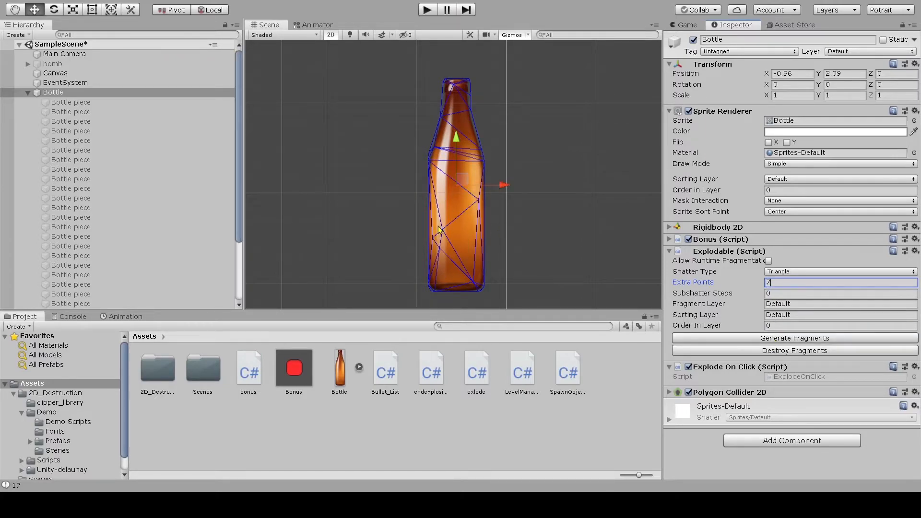
{"action": "left_click_drag", "start_coordinate": [787, 282], "coordinate": [737, 288]}
{"action": "left_click", "coordinate": [808, 252]}
{"action": "left_click", "coordinate": [810, 253]}
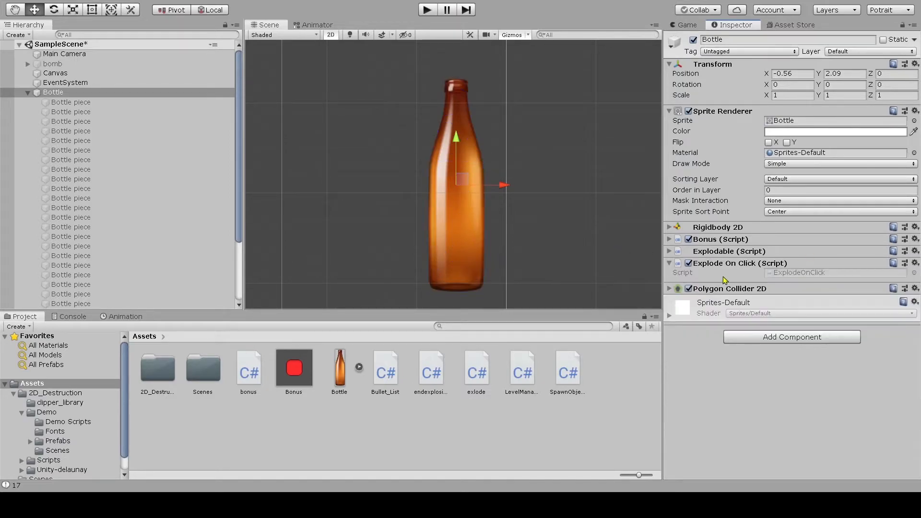
{"action": "left_click", "coordinate": [816, 253]}
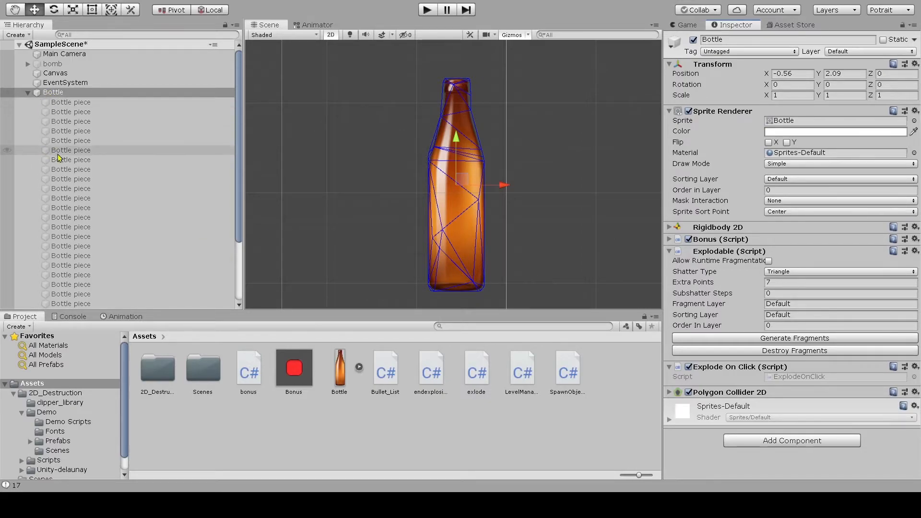
- Examine the Rigidbody 2D and Polygon Collider 2D settings of the first generated Bottle piece
{"action": "left_click", "coordinate": [29, 93]}
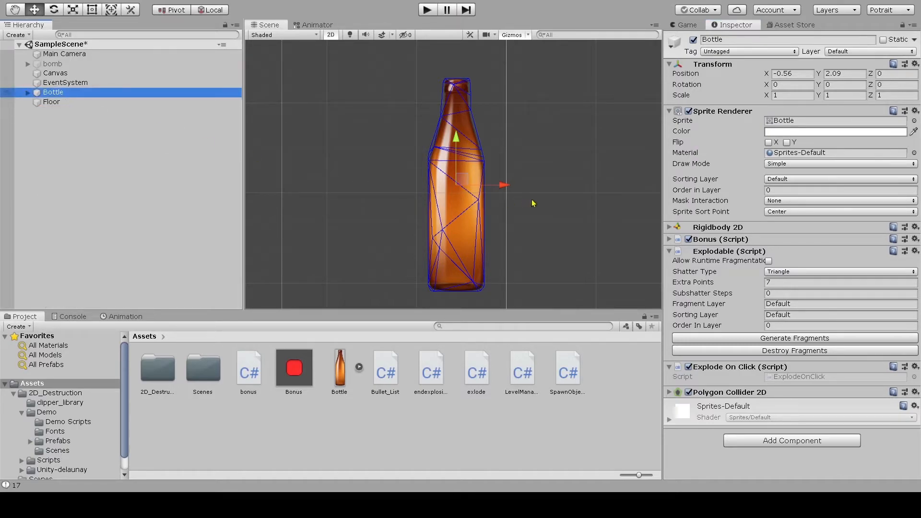
{"action": "left_click", "coordinate": [28, 93]}
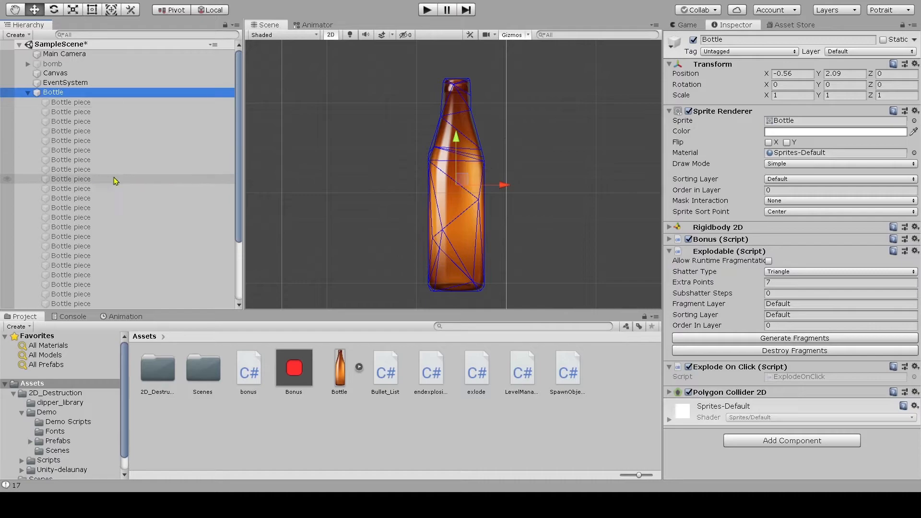
{"action": "left_click", "coordinate": [70, 105]}
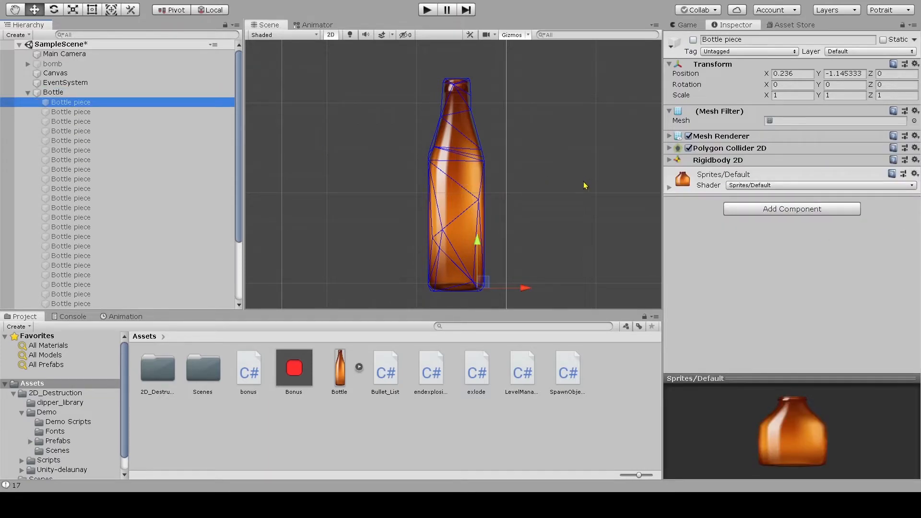
{"action": "left_click", "coordinate": [747, 163]}
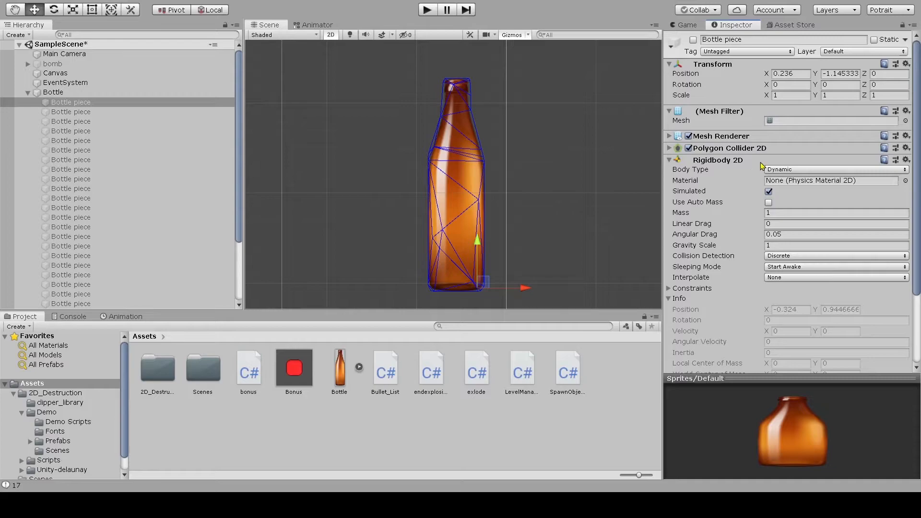
{"action": "left_click", "coordinate": [761, 163]}
{"action": "left_click", "coordinate": [763, 149]}
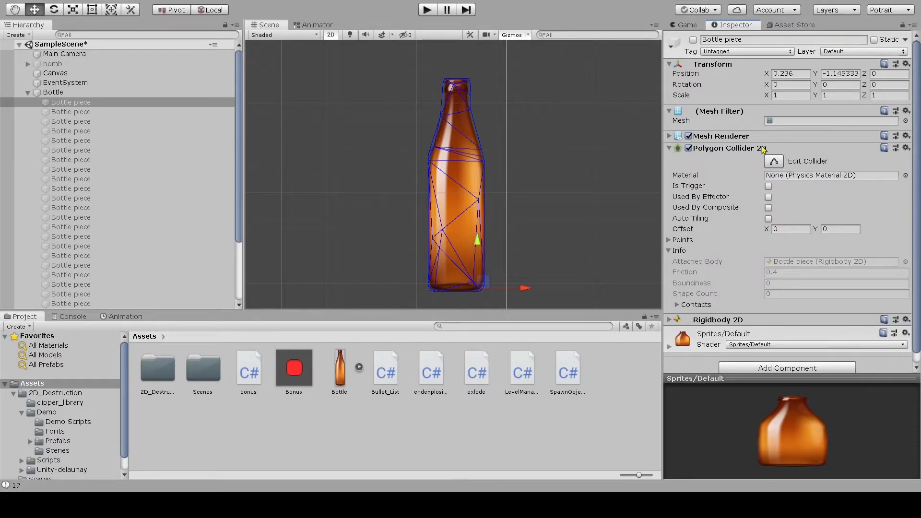
{"action": "left_click", "coordinate": [763, 149]}
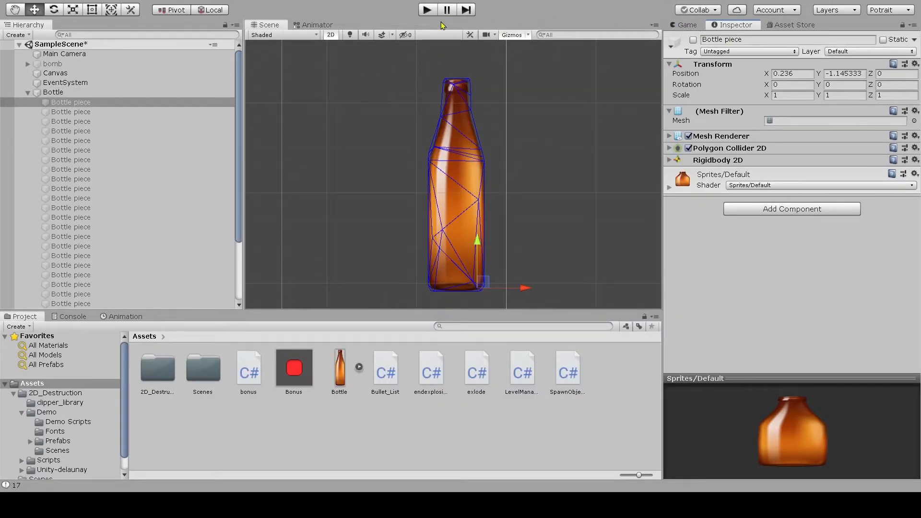
- Run the scene and shatter the bottle in the Game view to test the explosion
{"action": "left_click", "coordinate": [692, 25]}
{"action": "left_click", "coordinate": [742, 24]}
{"action": "left_click", "coordinate": [690, 25]}
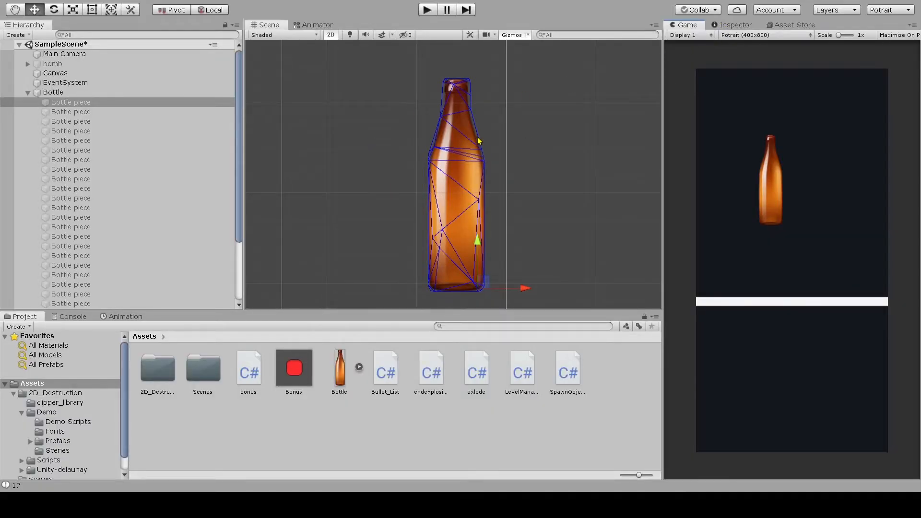
{"action": "left_click", "coordinate": [431, 9]}
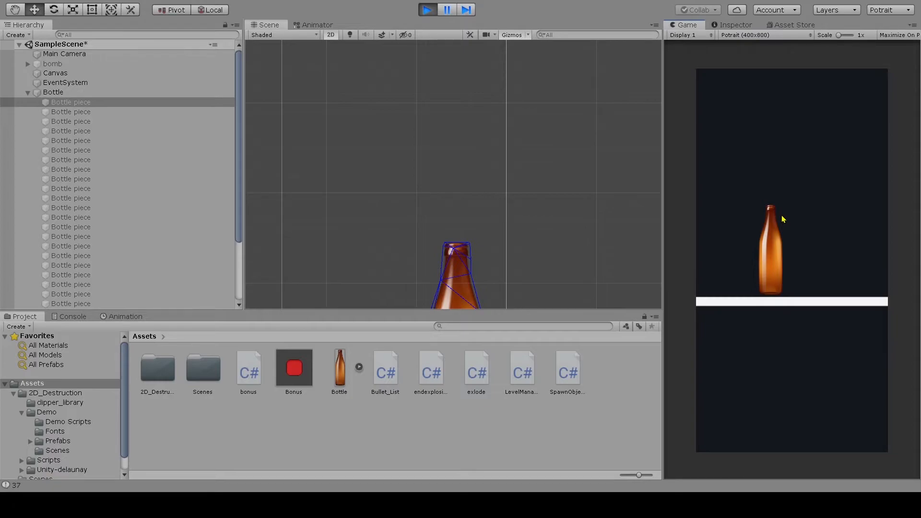
{"action": "left_click", "coordinate": [773, 246]}
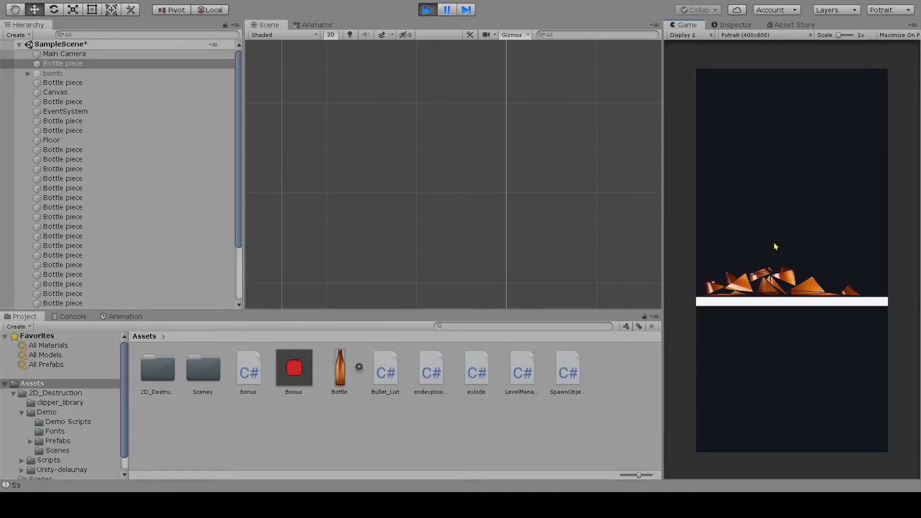
- Stop the scene, destroy the Bottle's existing fragments, set the Explodable script's Shatter Type to Voronoi and generate new fragments
{"action": "left_click", "coordinate": [427, 9]}
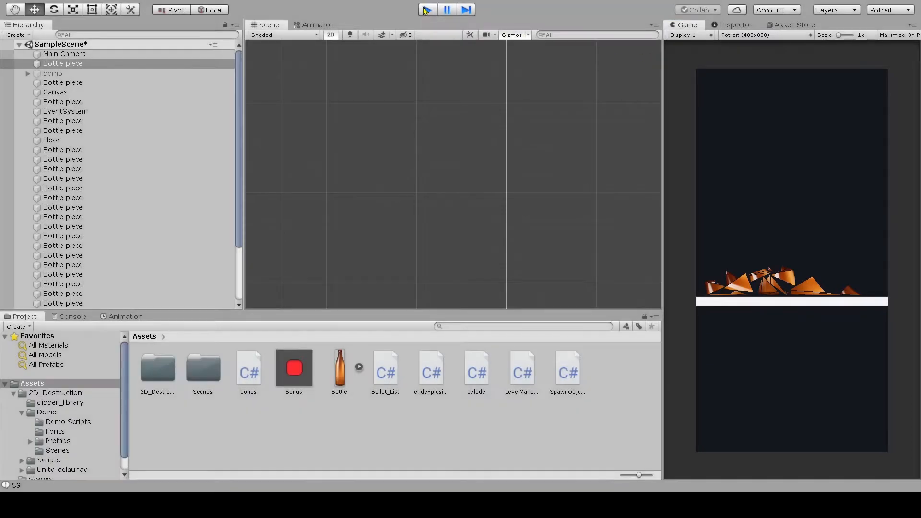
{"action": "left_click", "coordinate": [54, 92]}
{"action": "left_click", "coordinate": [733, 24]}
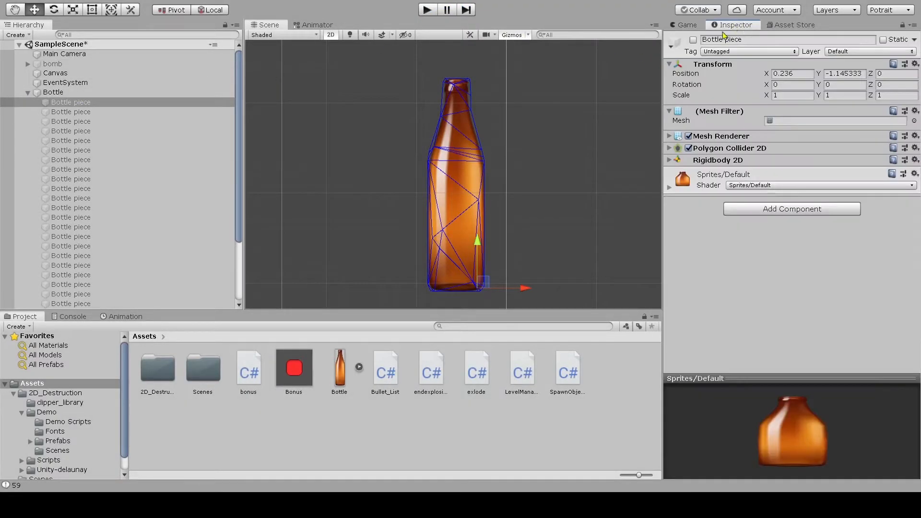
{"action": "left_click", "coordinate": [785, 351]}
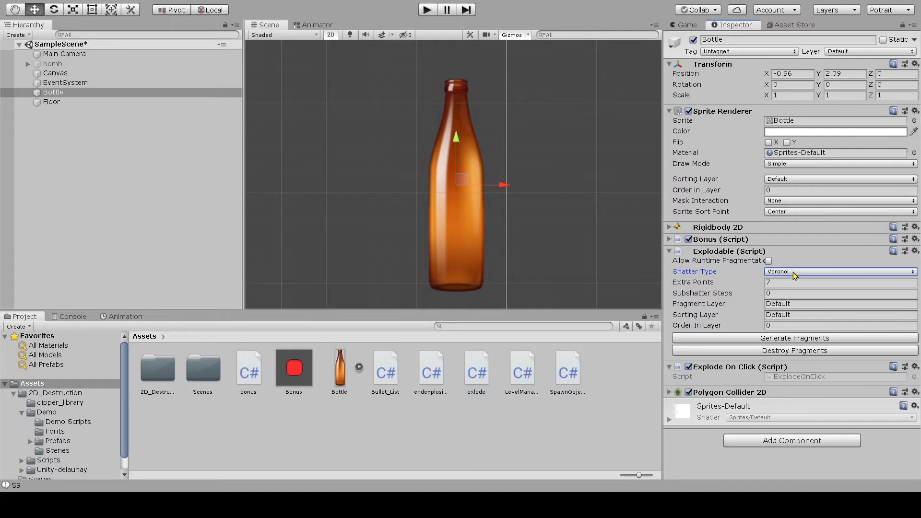
{"action": "left_click", "coordinate": [799, 339]}
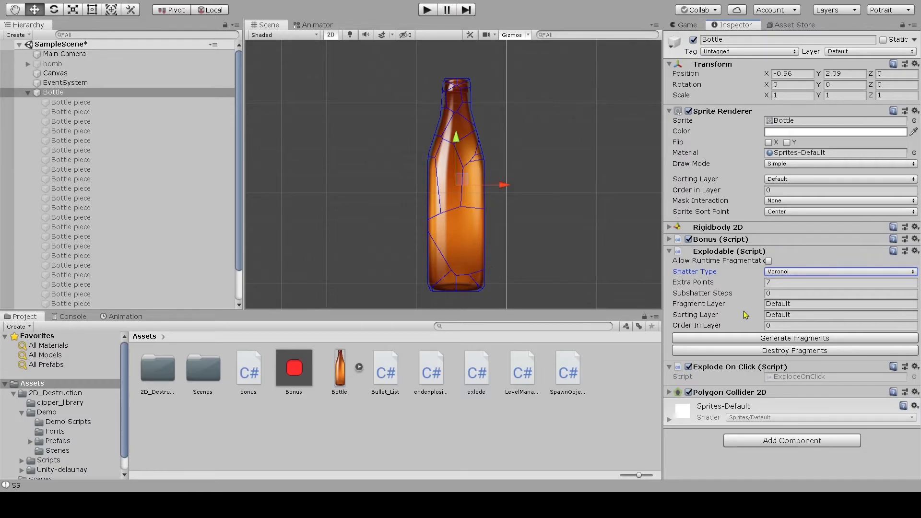
- Set the Explodable script's Extra Points to 13 and regenerate the bottle's Voronoi fragments
{"action": "left_click", "coordinate": [789, 283]}
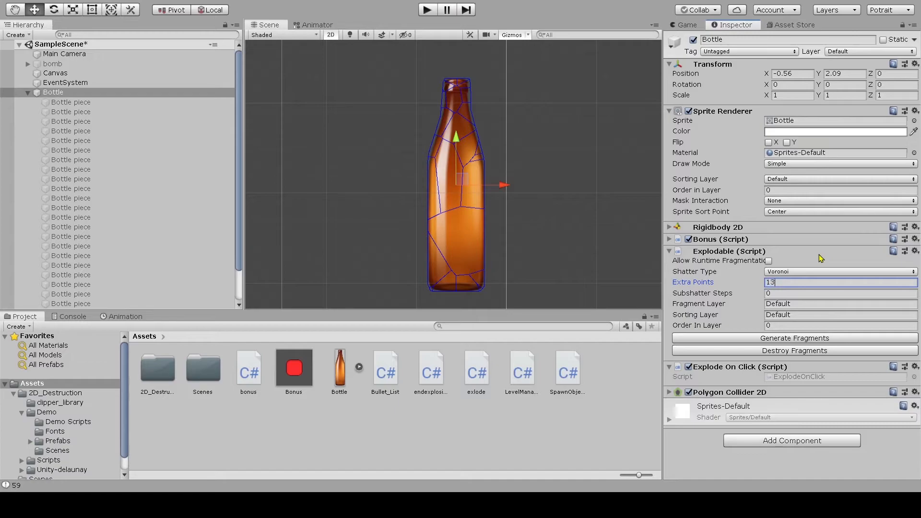
{"action": "left_click", "coordinate": [797, 251]}
{"action": "left_click", "coordinate": [794, 253]}
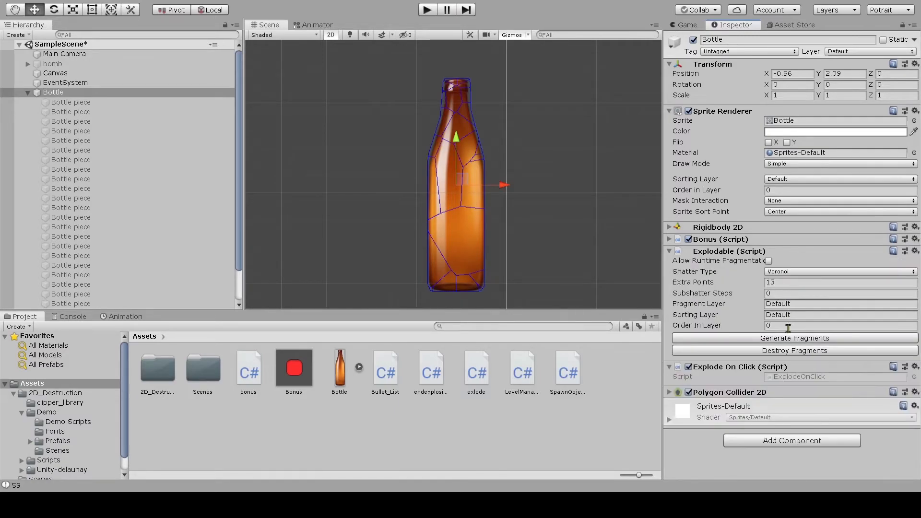
{"action": "left_click", "coordinate": [789, 339]}
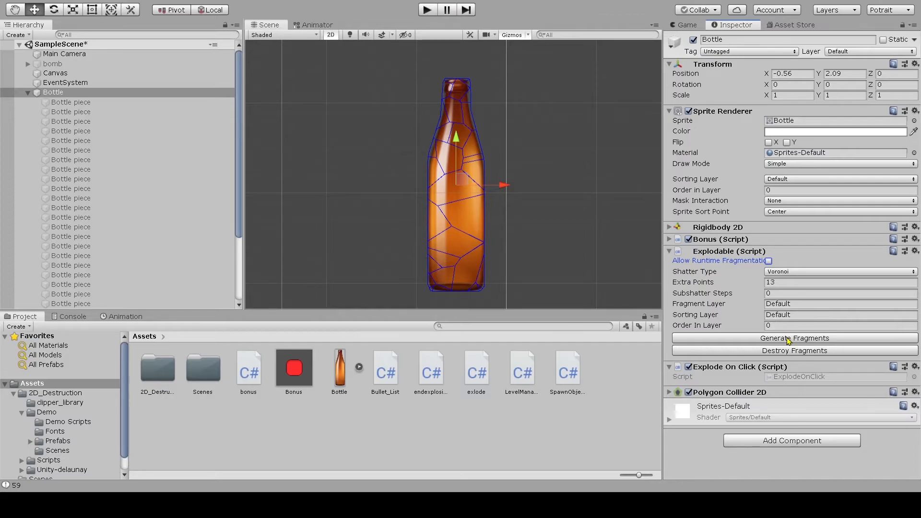
- Regenerate the bottle's fragments repeatedly to try different random break patterns, keeping Voronoi as the Shatter Type
{"action": "left_click", "coordinate": [789, 341]}
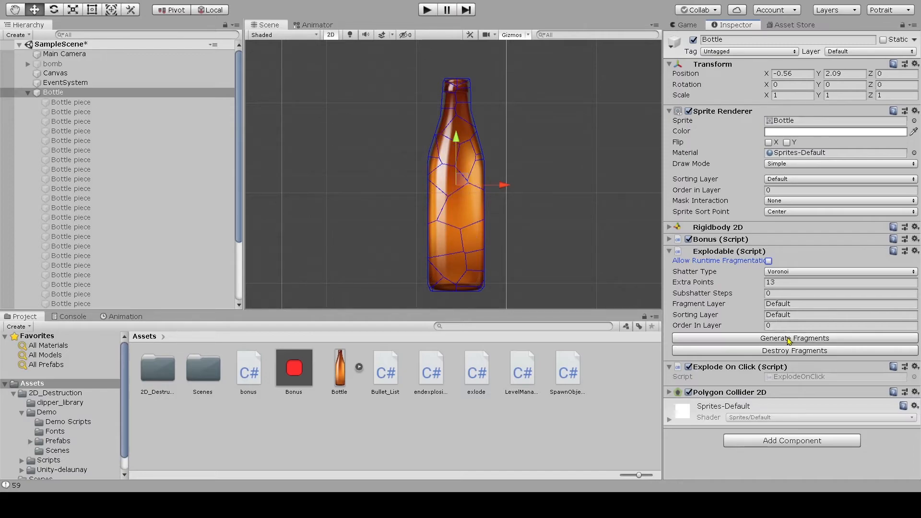
{"action": "left_click", "coordinate": [790, 339]}
{"action": "left_click", "coordinate": [790, 339]}
{"action": "left_click", "coordinate": [790, 338]}
{"action": "left_click", "coordinate": [790, 338]}
{"action": "left_click", "coordinate": [789, 339]}
{"action": "left_click", "coordinate": [790, 339]}
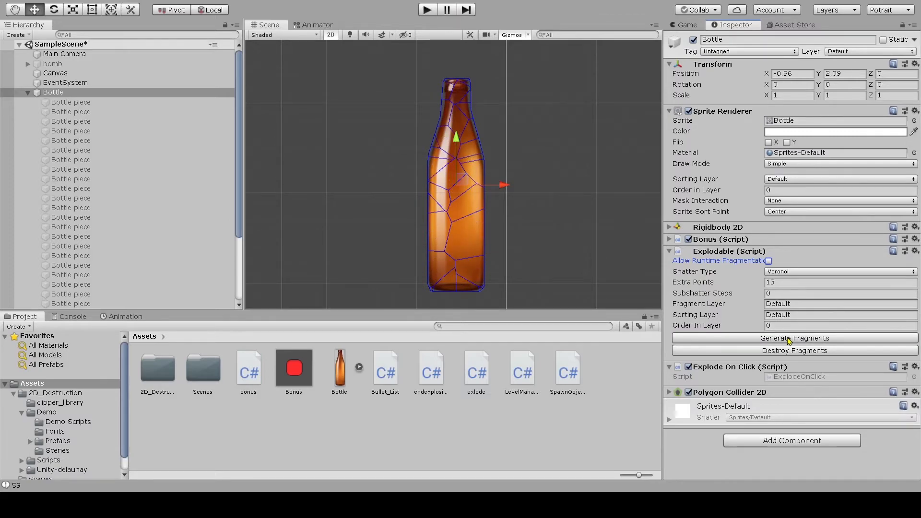
{"action": "left_click", "coordinate": [789, 339]}
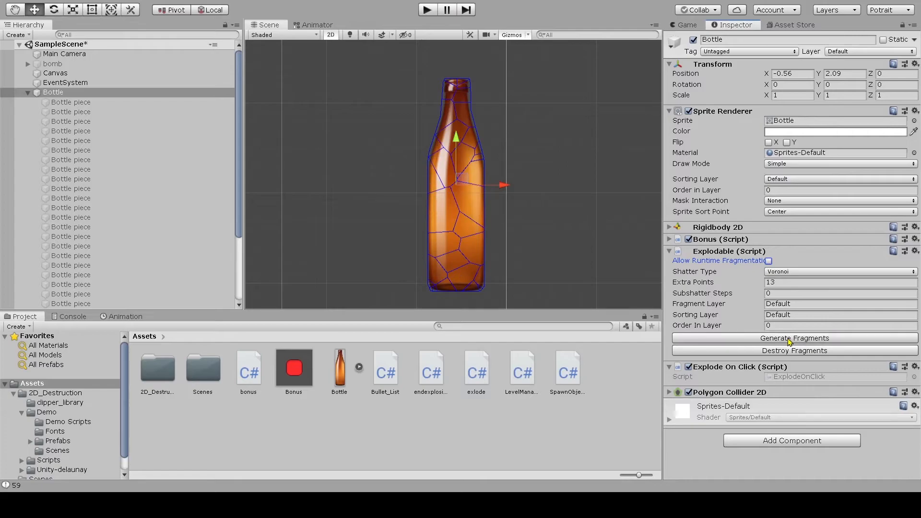
{"action": "left_click", "coordinate": [789, 339]}
{"action": "left_click", "coordinate": [790, 339]}
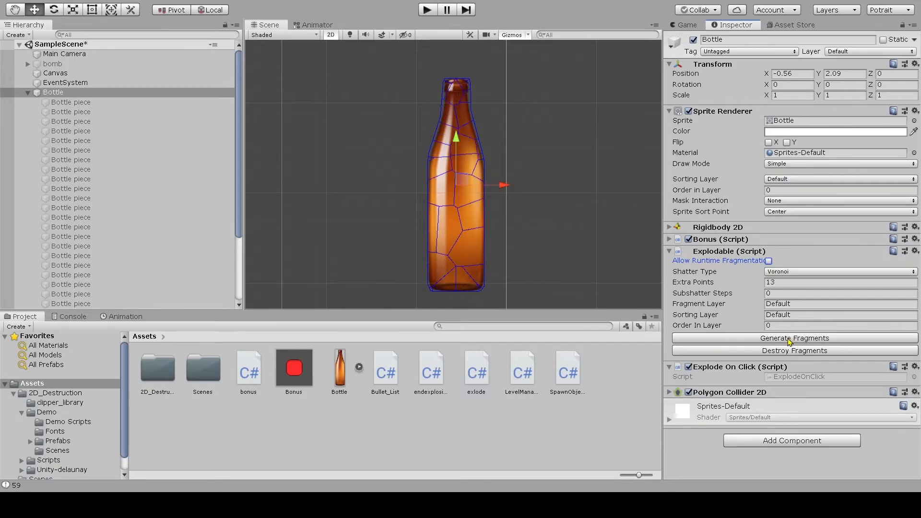
{"action": "left_click", "coordinate": [789, 340]}
{"action": "left_click", "coordinate": [789, 339]}
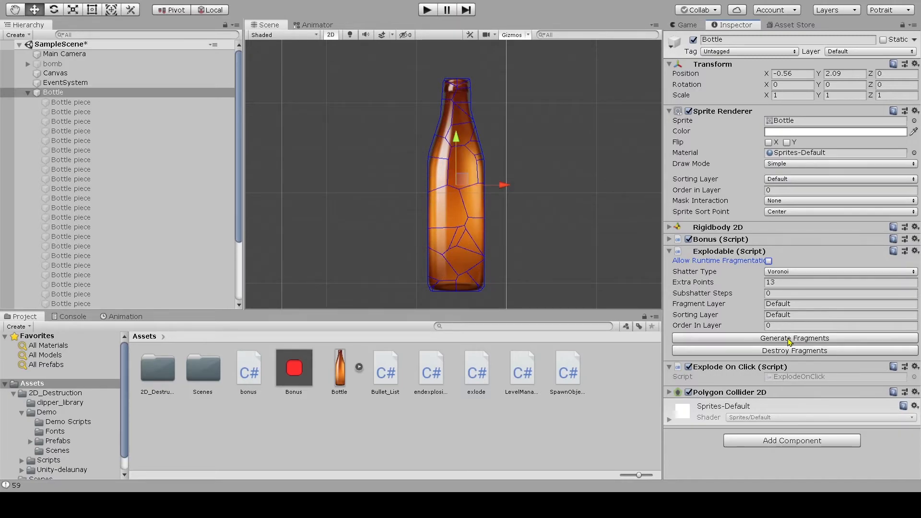
{"action": "left_click", "coordinate": [789, 339]}
{"action": "left_click", "coordinate": [790, 339]}
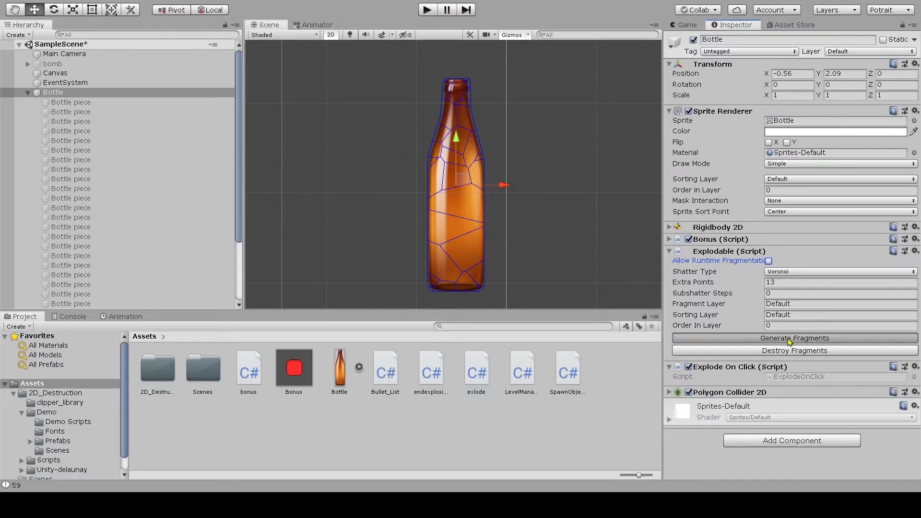
{"action": "left_click", "coordinate": [809, 271]}
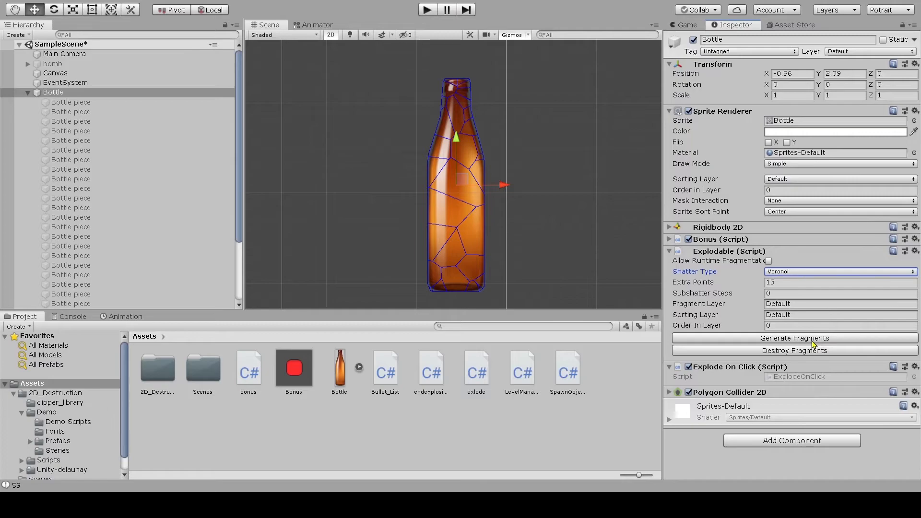
- Run the scene, shatter the bottle in the Game view to test the Voronoi fragments, and stop the scene
{"action": "left_click", "coordinate": [428, 10]}
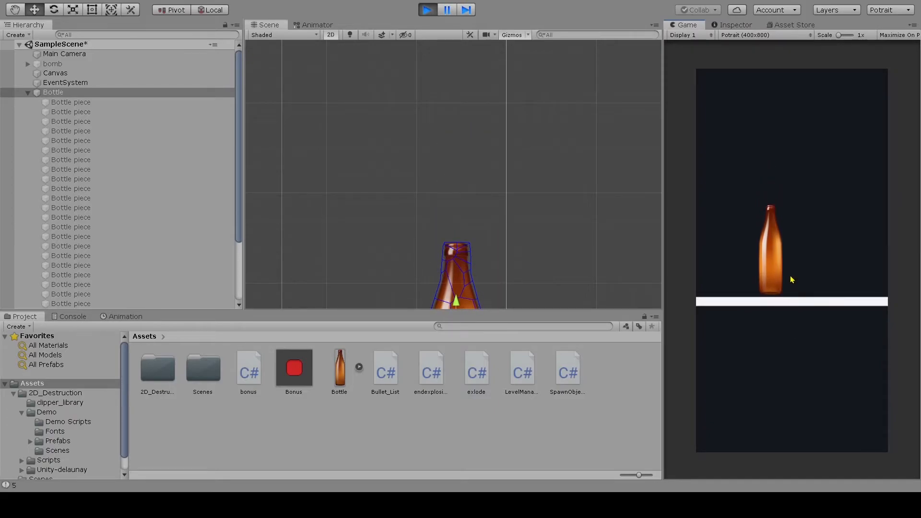
{"action": "left_click", "coordinate": [775, 250]}
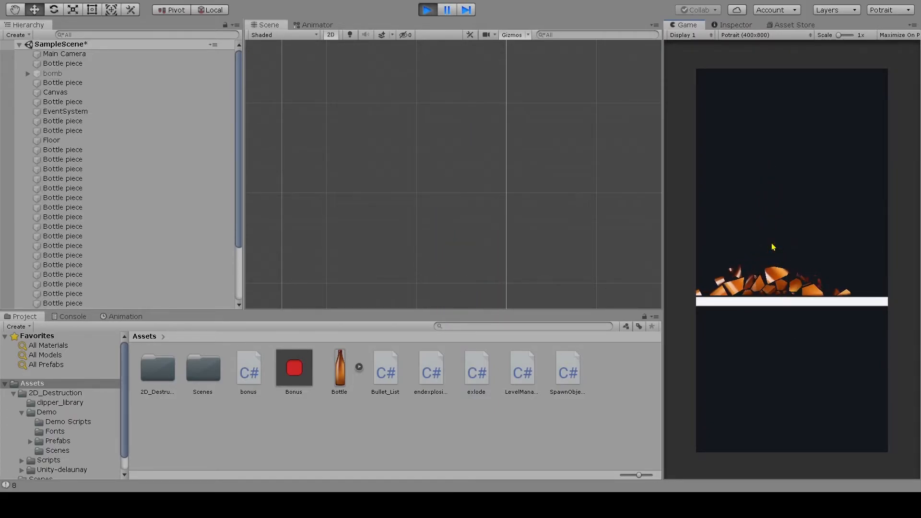
{"action": "key", "text": "ctrl+p"}
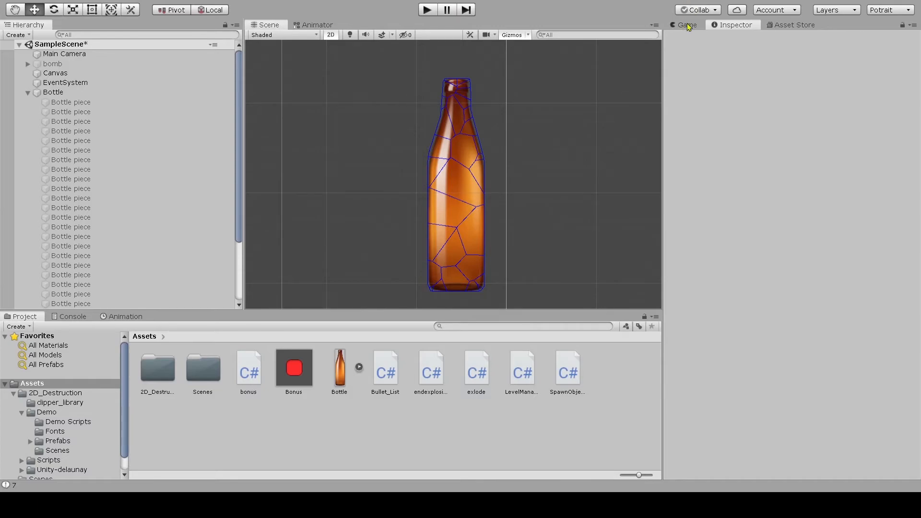
- Add Point Effector 2D and Circle Collider 2D components to the Bottle piece near the bottle's centre
{"action": "left_click", "coordinate": [687, 26]}
{"action": "left_click", "coordinate": [744, 24]}
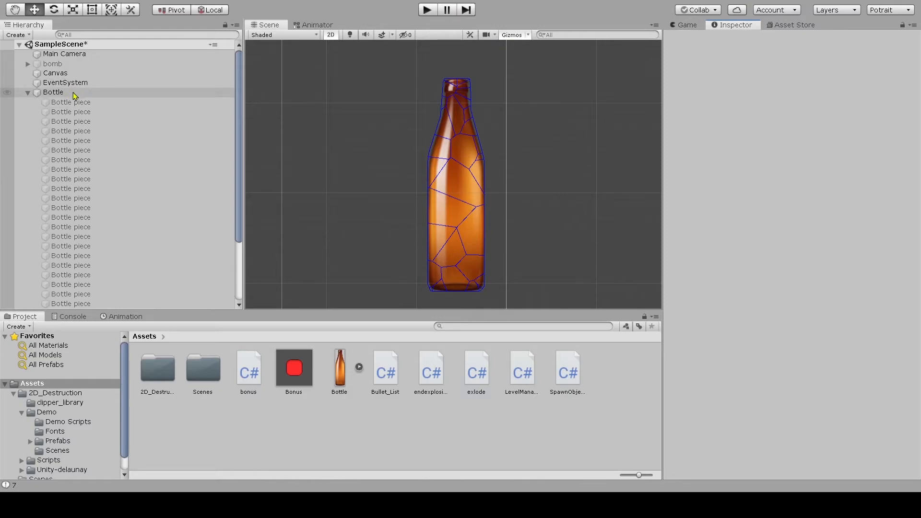
{"action": "scroll", "coordinate": [116, 148], "scroll_direction": "down", "scroll_amount": 3}
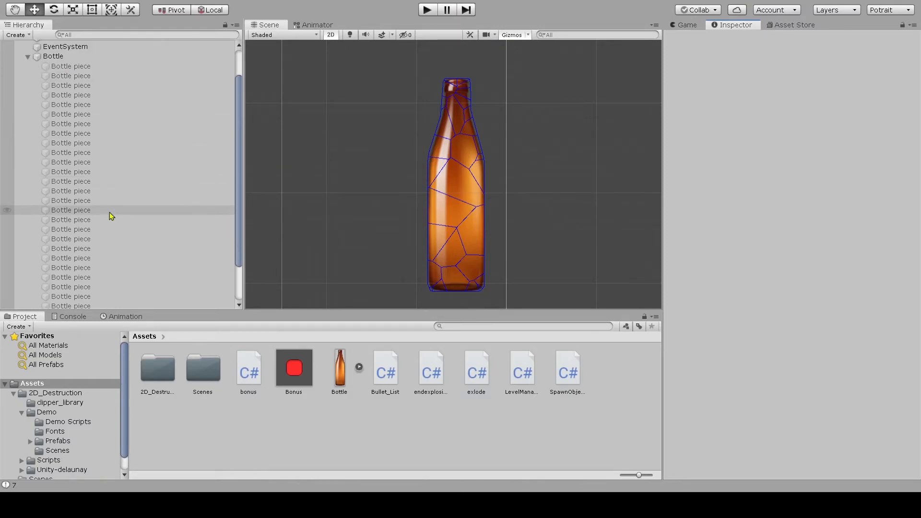
{"action": "left_click", "coordinate": [108, 172]}
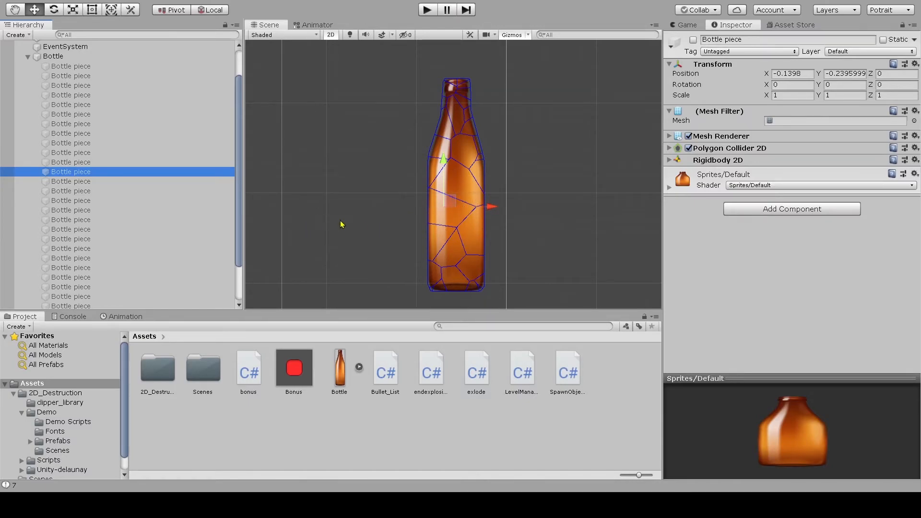
{"action": "left_click", "coordinate": [90, 183]}
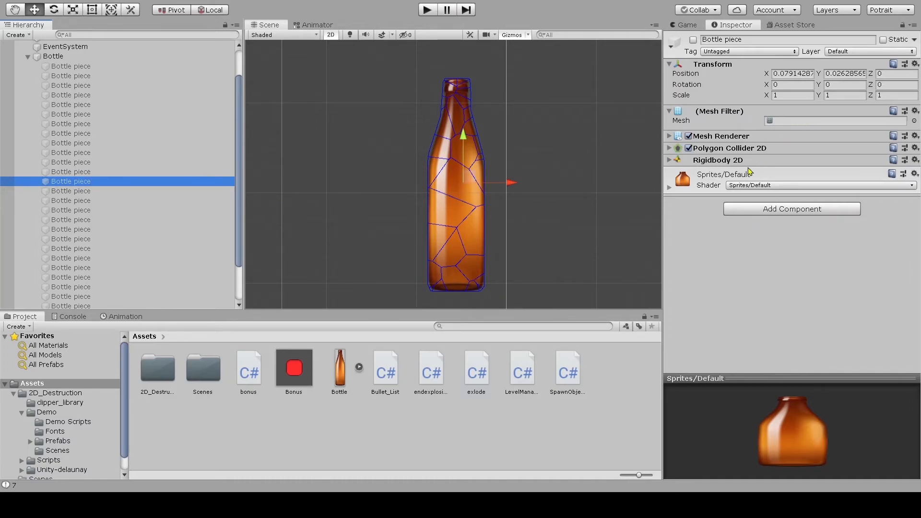
{"action": "left_click", "coordinate": [803, 217]}
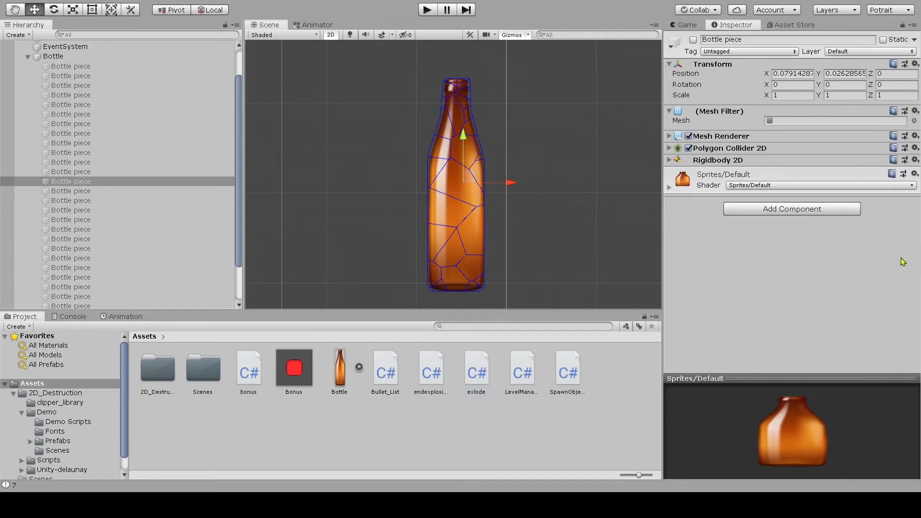
{"action": "left_click", "coordinate": [793, 209]}
{"action": "type", "text": "point effector 2D"}
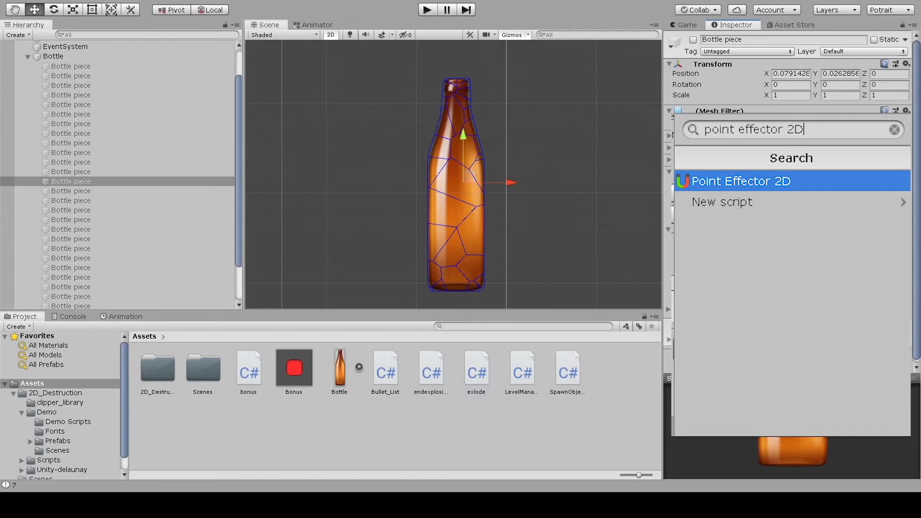
{"action": "key", "text": "Return"}
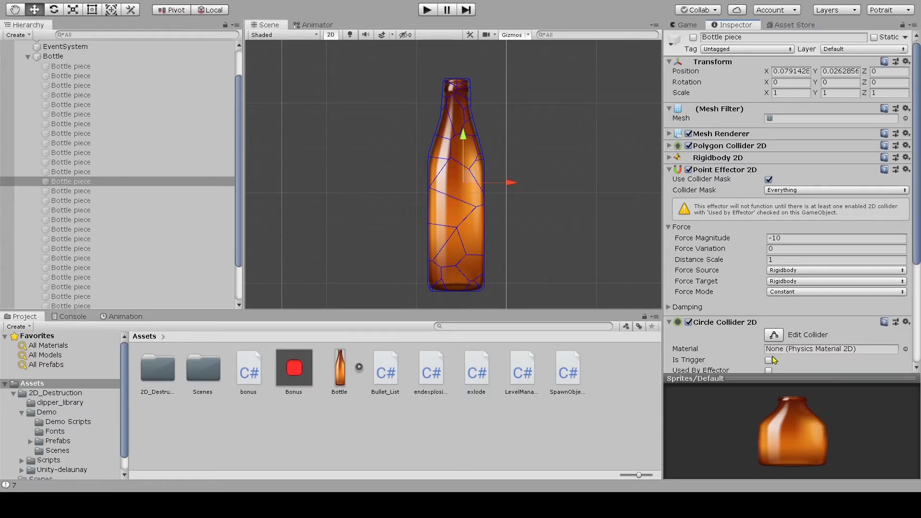
- Enable Used By Effector and Is Trigger on the Bottle piece's Circle Collider 2D
{"action": "scroll", "coordinate": [774, 359], "scroll_direction": "down", "scroll_amount": 5}
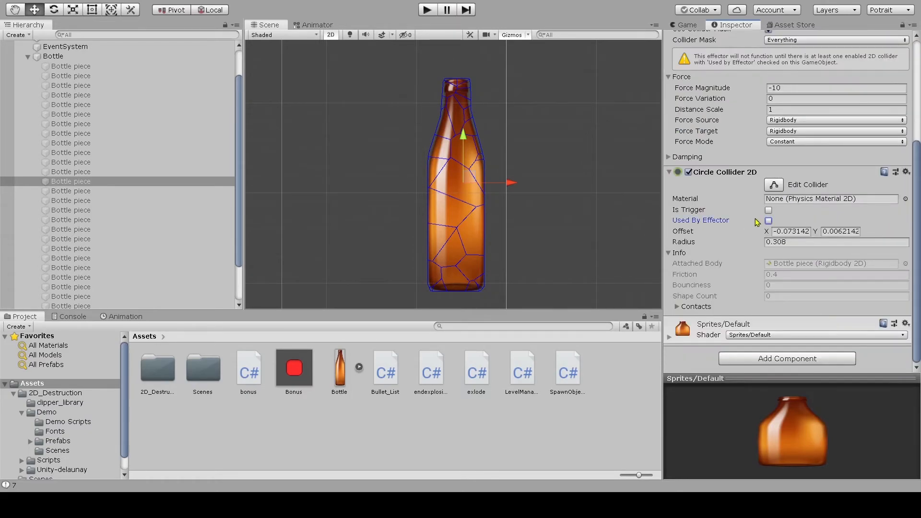
{"action": "left_click", "coordinate": [768, 221]}
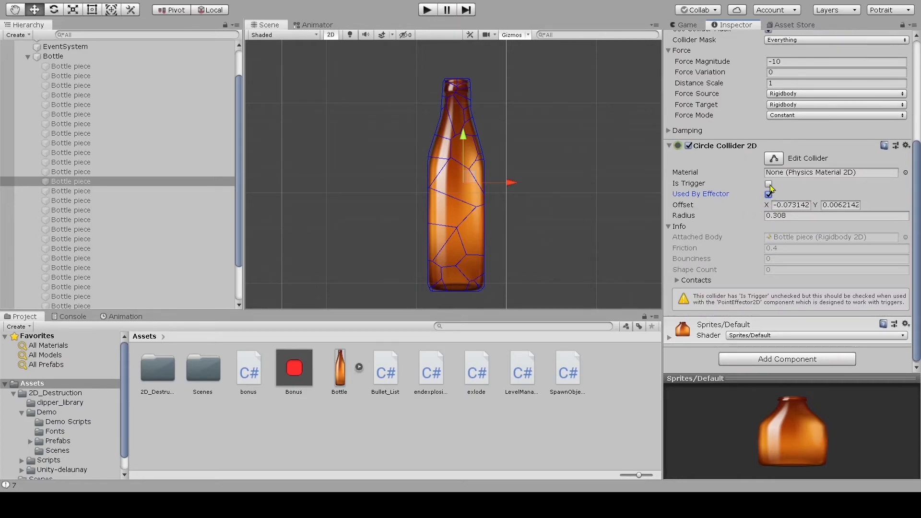
{"action": "left_click", "coordinate": [769, 185]}
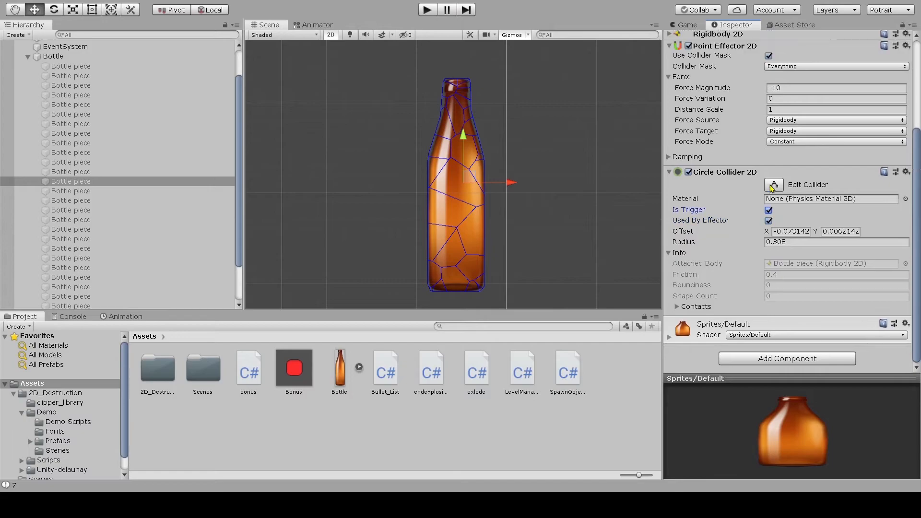
- Set the Point Effector 2D's Force Magnitude to 1000 on the selected Bottle piece
{"action": "scroll", "coordinate": [730, 209], "scroll_direction": "up", "scroll_amount": 4}
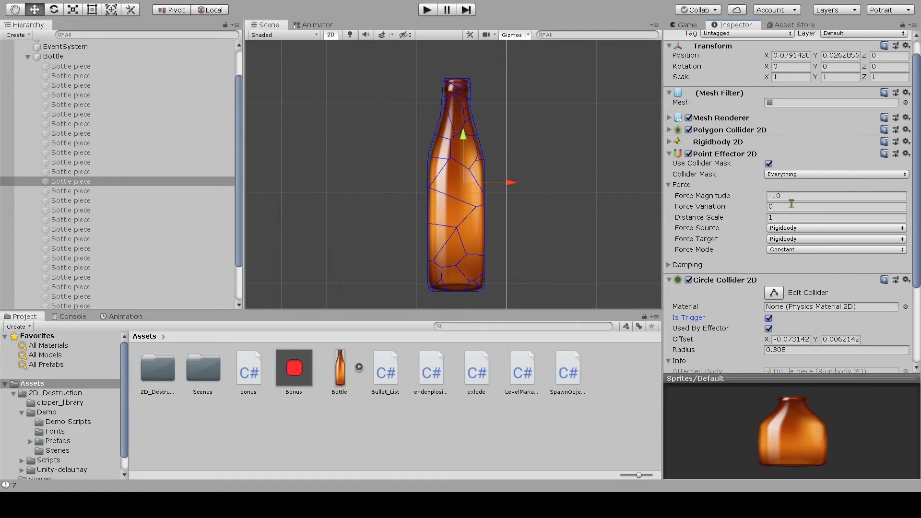
{"action": "left_click", "coordinate": [808, 198]}
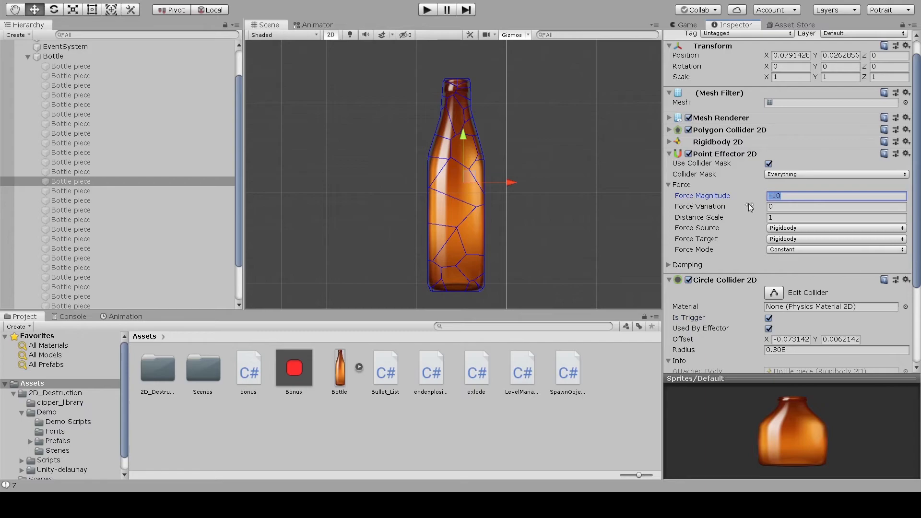
{"action": "left_click", "coordinate": [812, 187]}
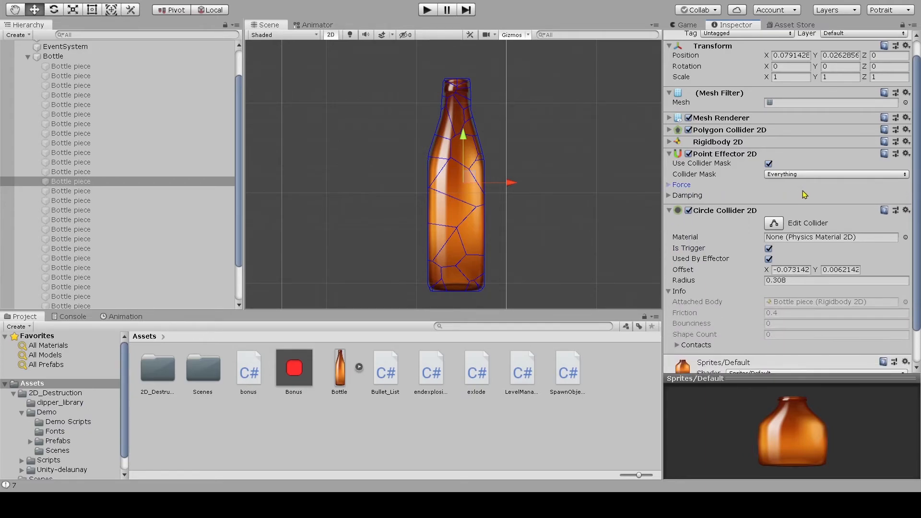
{"action": "left_click", "coordinate": [776, 188]}
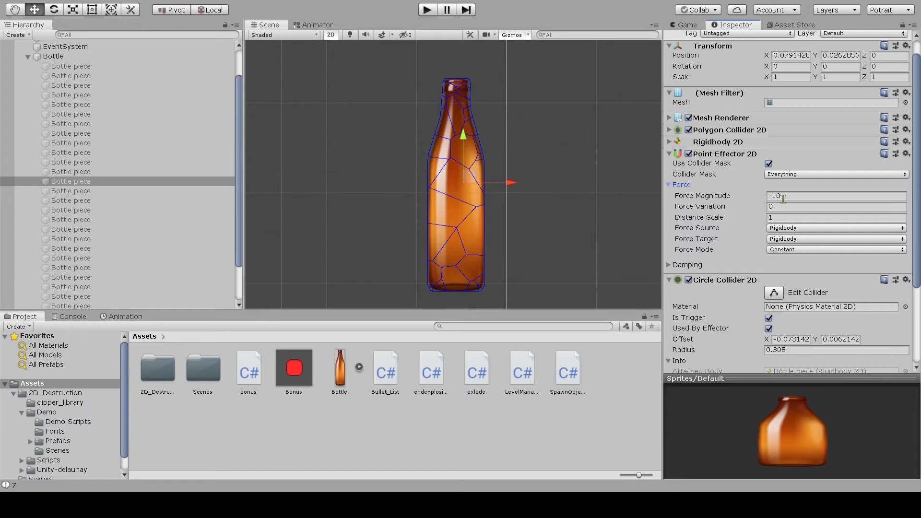
{"action": "left_click", "coordinate": [823, 199]}
{"action": "type", "text": "100"}
{"action": "key", "text": "Tab"}
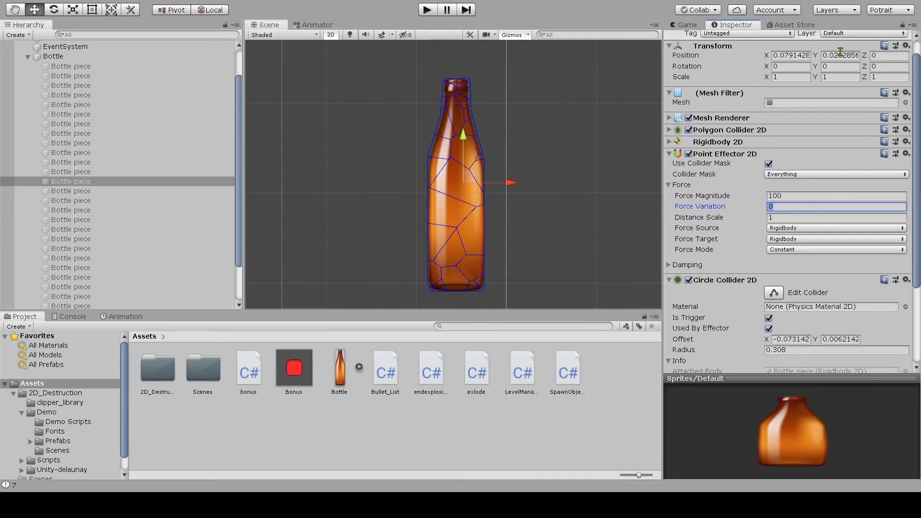
{"action": "left_click", "coordinate": [798, 196]}
{"action": "type", "text": "1"}
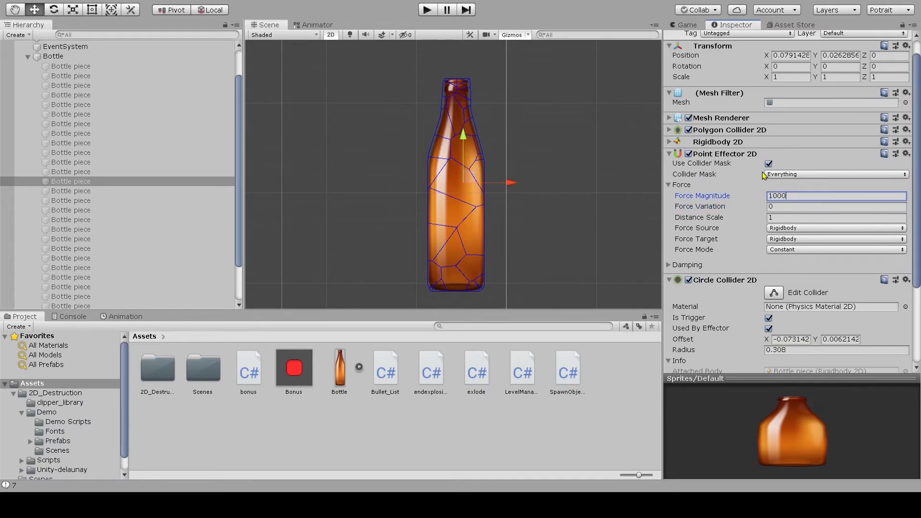
- Set the Point Effector 2D's Force Variation to 500 and its Force Source to Collider
{"action": "left_click", "coordinate": [783, 203]}
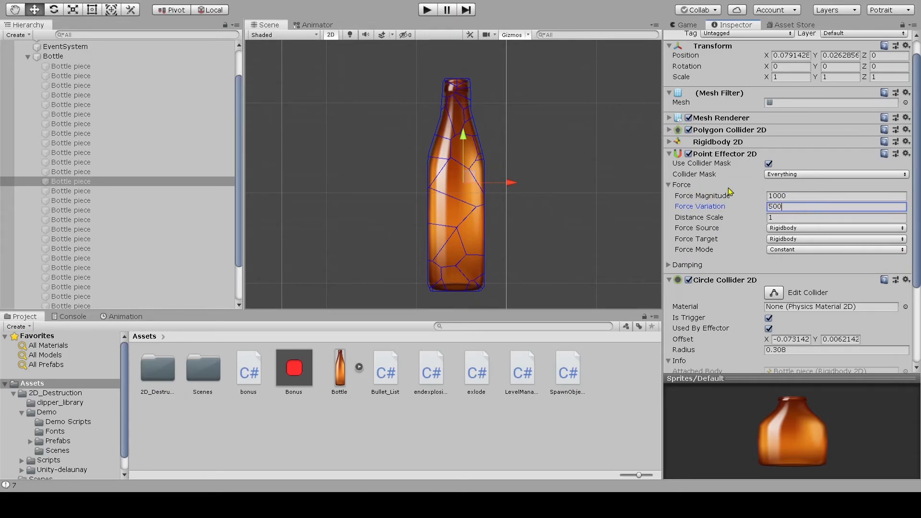
{"action": "left_click", "coordinate": [782, 230]}
{"action": "left_click", "coordinate": [790, 238]}
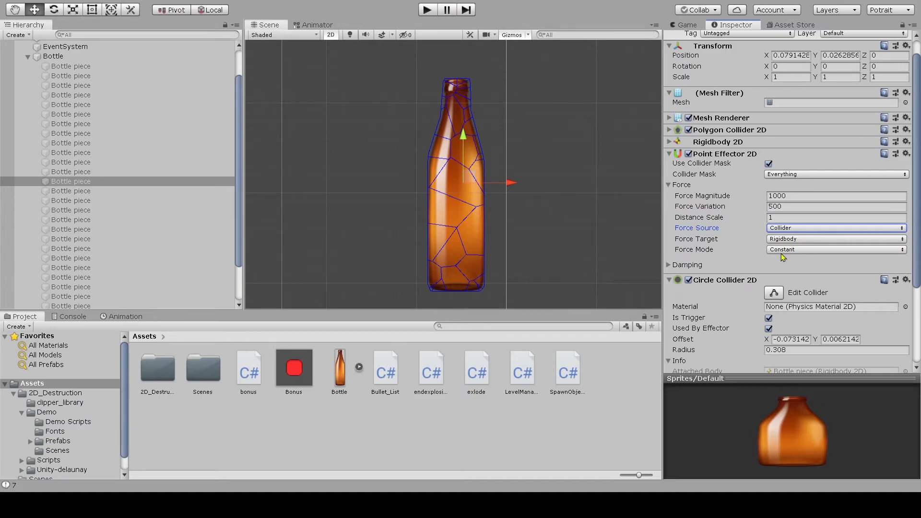
{"action": "left_click", "coordinate": [785, 251]}
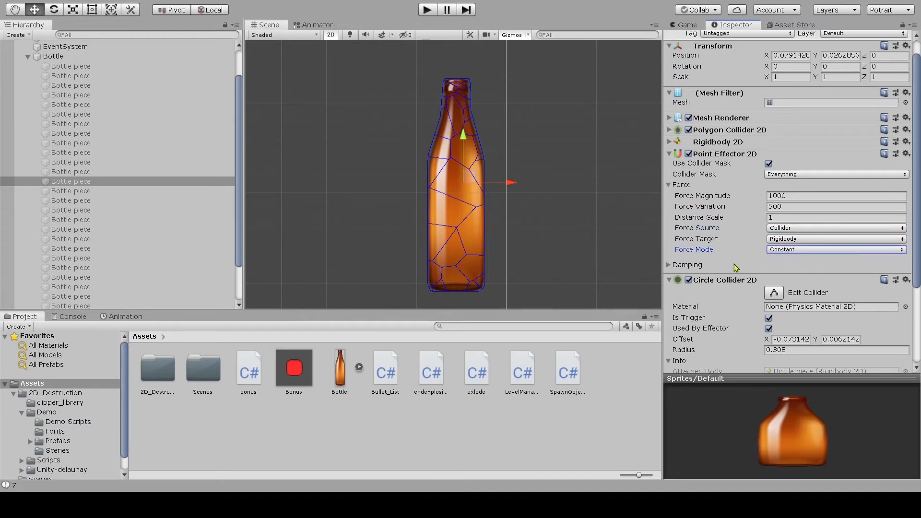
{"action": "left_click", "coordinate": [716, 269]}
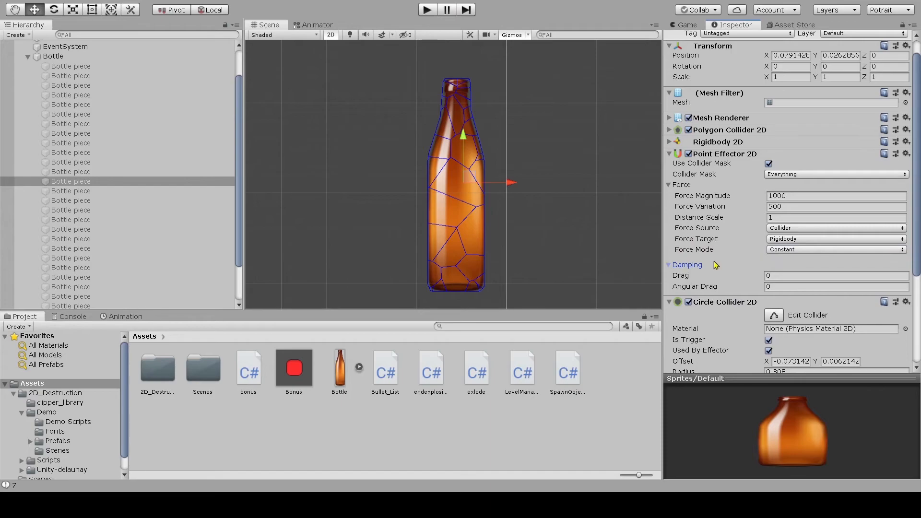
{"action": "left_click", "coordinate": [671, 266]}
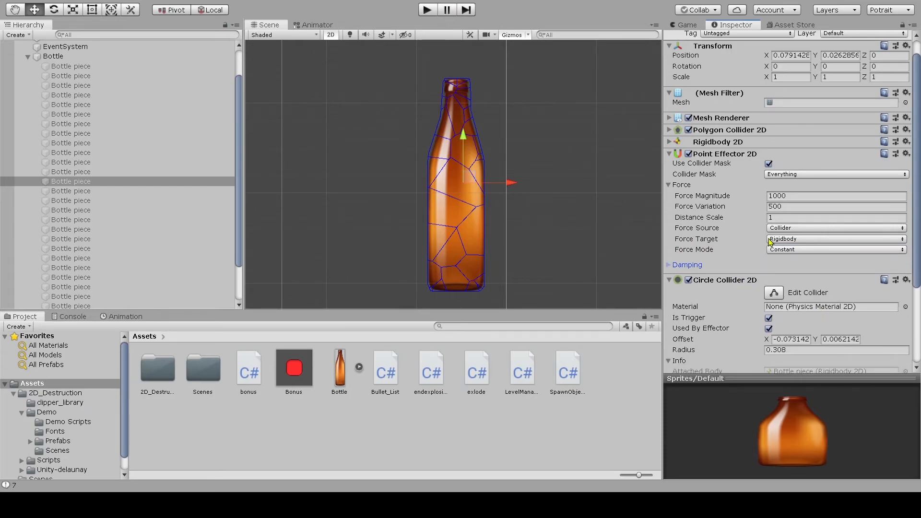
{"action": "scroll", "coordinate": [738, 220], "scroll_direction": "down", "scroll_amount": 3}
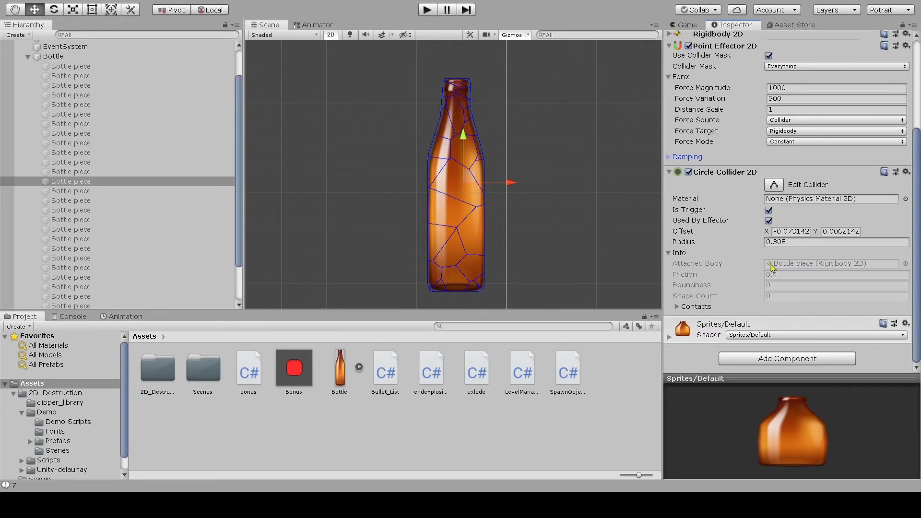
{"action": "scroll", "coordinate": [790, 251], "scroll_direction": "up", "scroll_amount": 5}
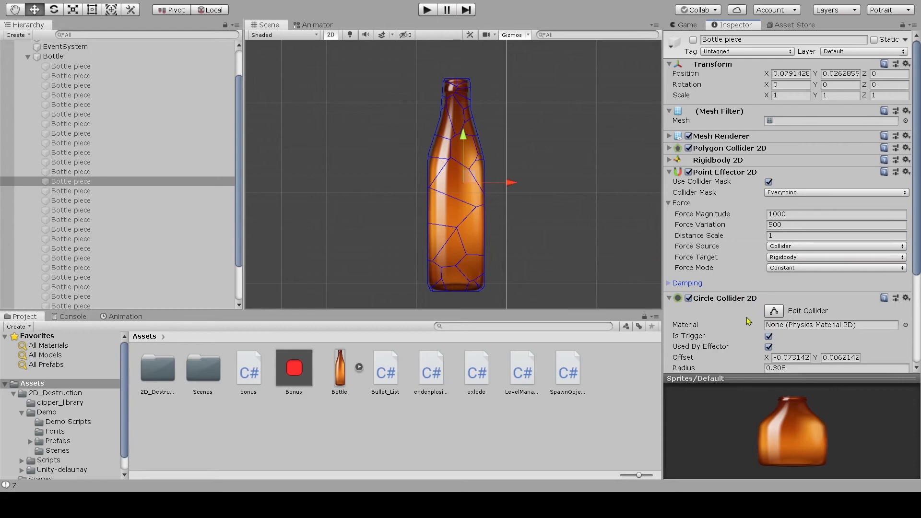
- Activate the Bottle piece and enlarge its Circle Collider 2D to a radius of about 1.22, enclosing the whole bottle
{"action": "left_click", "coordinate": [775, 312]}
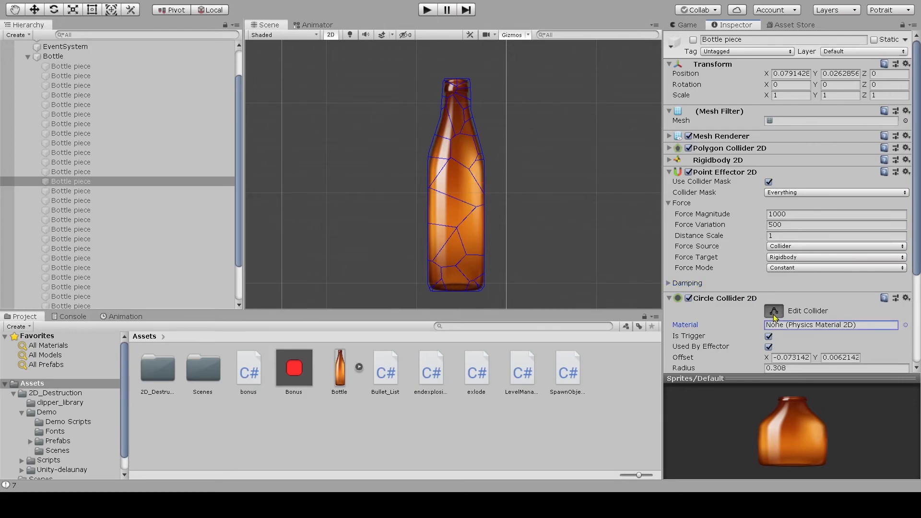
{"action": "left_click", "coordinate": [774, 312]}
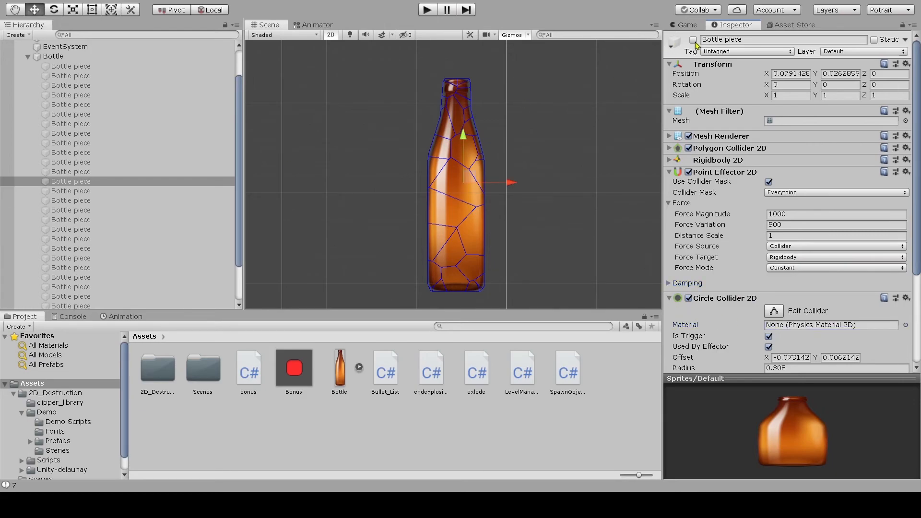
{"action": "left_click", "coordinate": [694, 40]}
{"action": "left_click", "coordinate": [774, 311]}
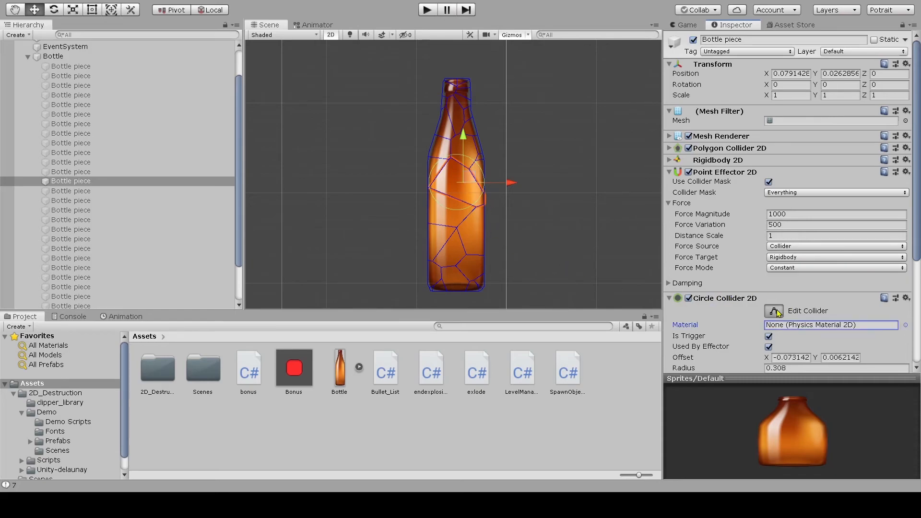
{"action": "left_click_drag", "start_coordinate": [456, 155], "coordinate": [457, 76]}
{"action": "left_click_drag", "start_coordinate": [460, 212], "coordinate": [460, 299]}
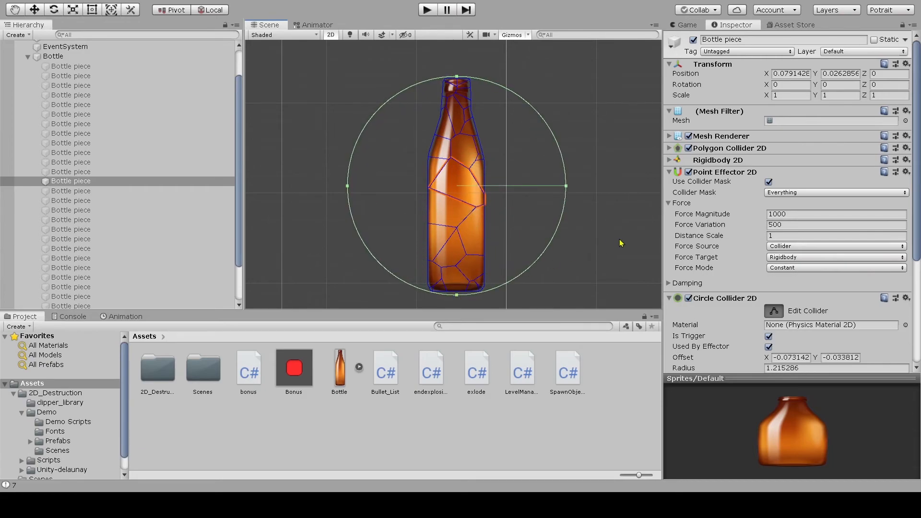
- Fine-tune the Circle Collider 2D around the bottle to a radius of about 1.2 and deactivate the Bottle piece again
{"action": "left_click_drag", "start_coordinate": [568, 190], "coordinate": [550, 192]}
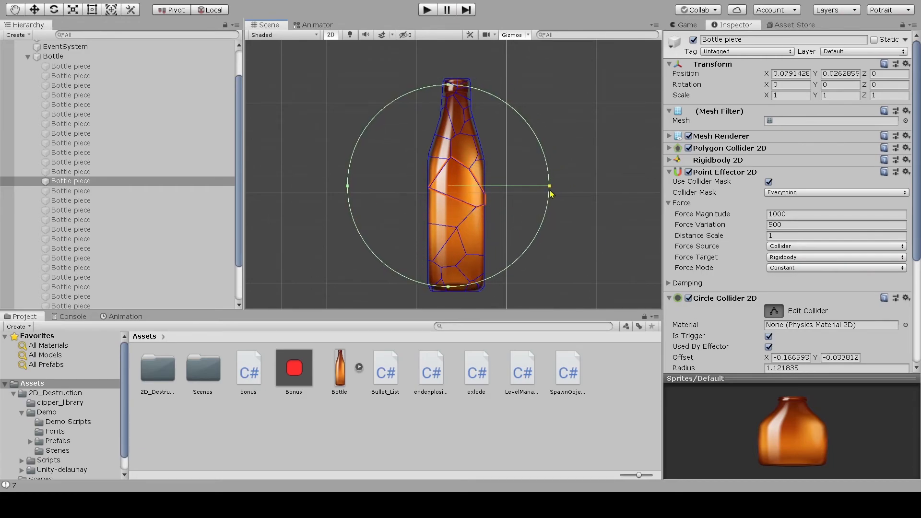
{"action": "left_click_drag", "start_coordinate": [447, 87], "coordinate": [455, 81]}
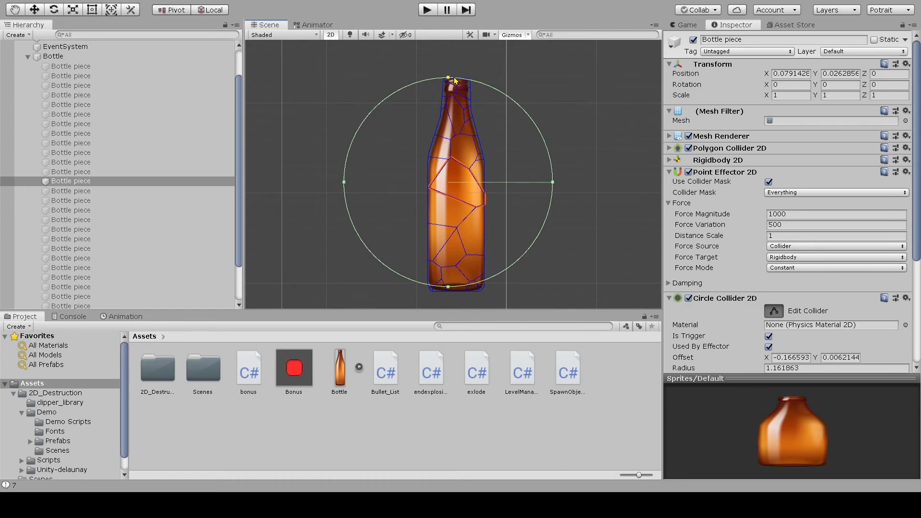
{"action": "left_click_drag", "start_coordinate": [345, 185], "coordinate": [343, 188]}
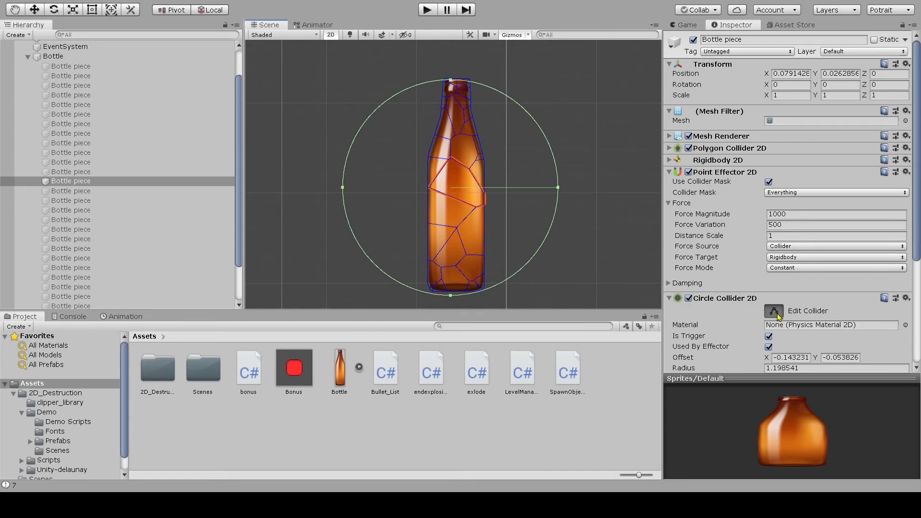
{"action": "left_click", "coordinate": [774, 312]}
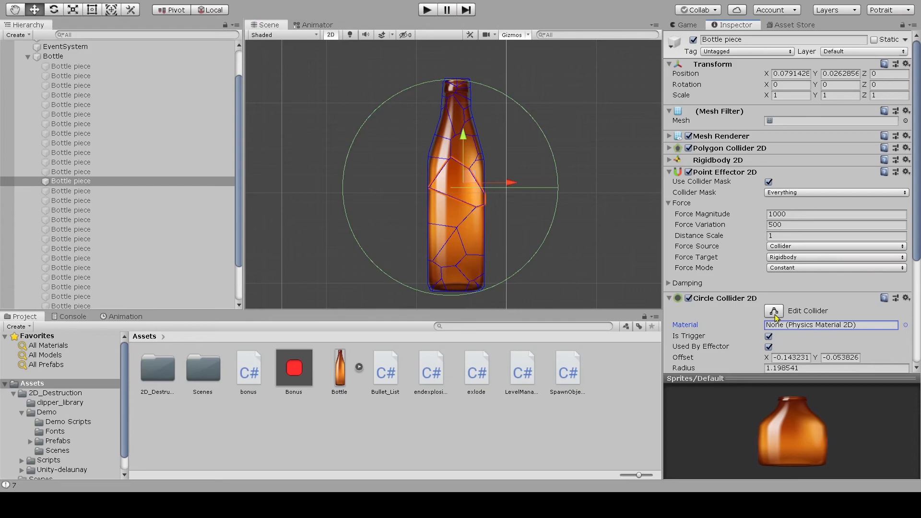
{"action": "left_click", "coordinate": [694, 40]}
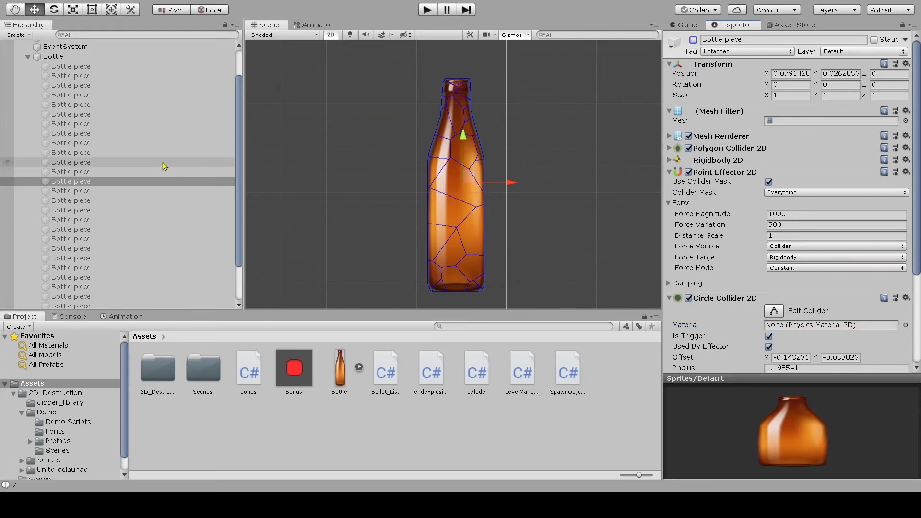
- Run the scene in the Game view, shatter the bottle to test the explosion, and stop playback
{"action": "scroll", "coordinate": [166, 163], "scroll_direction": "up", "scroll_amount": 2}
{"action": "left_click", "coordinate": [32, 93]}
{"action": "left_click", "coordinate": [27, 94]}
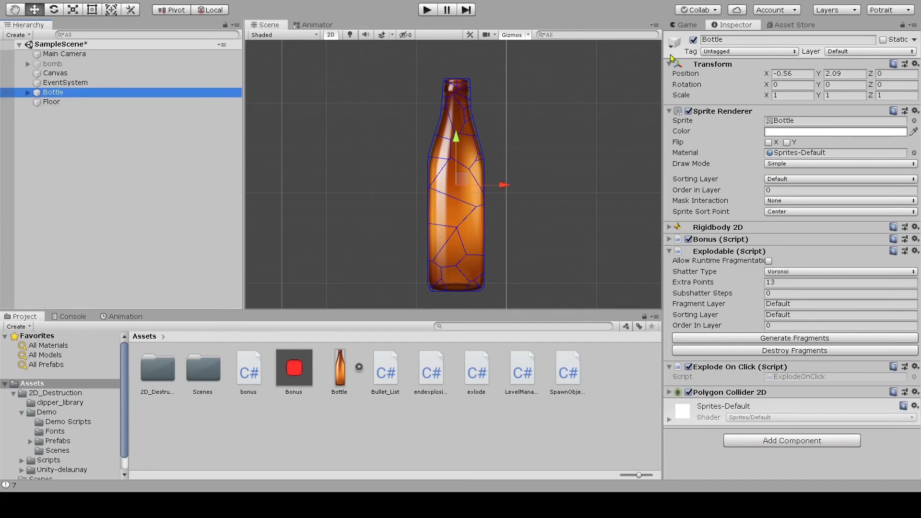
{"action": "left_click", "coordinate": [685, 26]}
{"action": "left_click", "coordinate": [428, 10]}
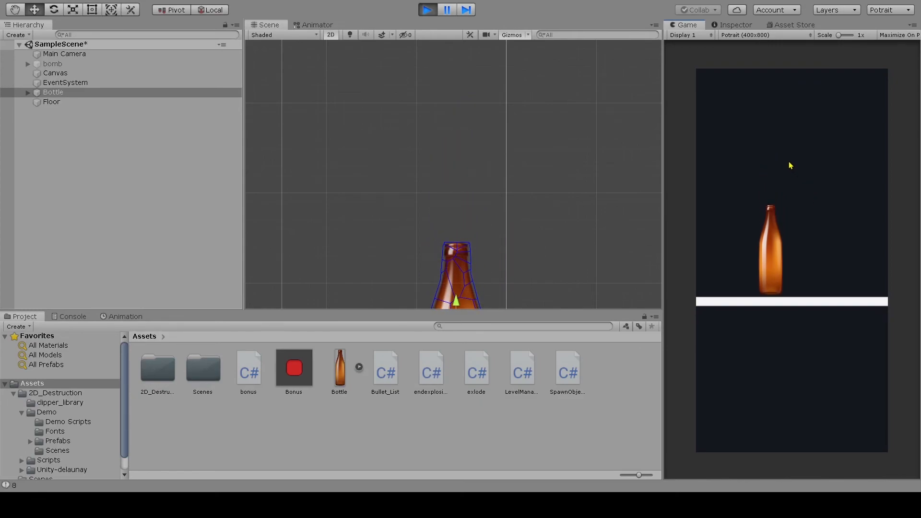
{"action": "left_click", "coordinate": [770, 257]}
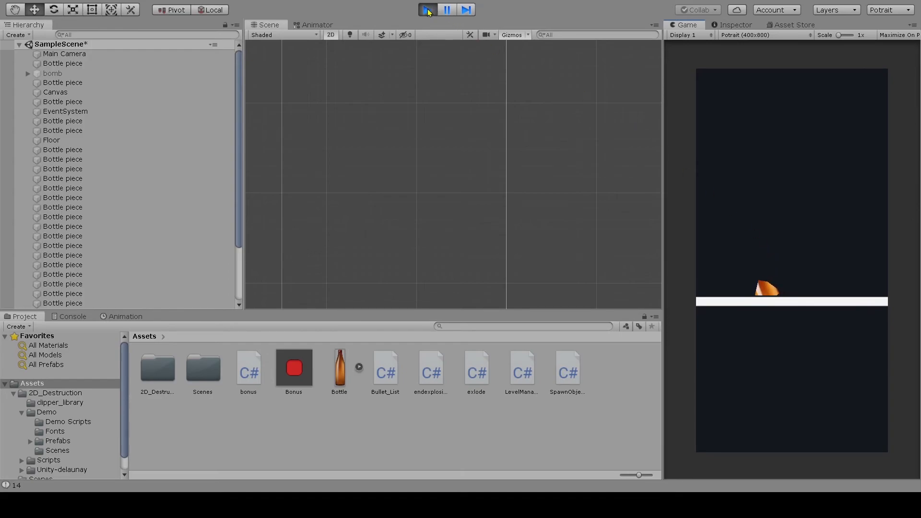
{"action": "left_click", "coordinate": [428, 10]}
- On the Bottle piece carrying the Point Effector 2D, set Force Variation to 100 and Force Magnitude to 500
{"action": "left_click", "coordinate": [27, 92]}
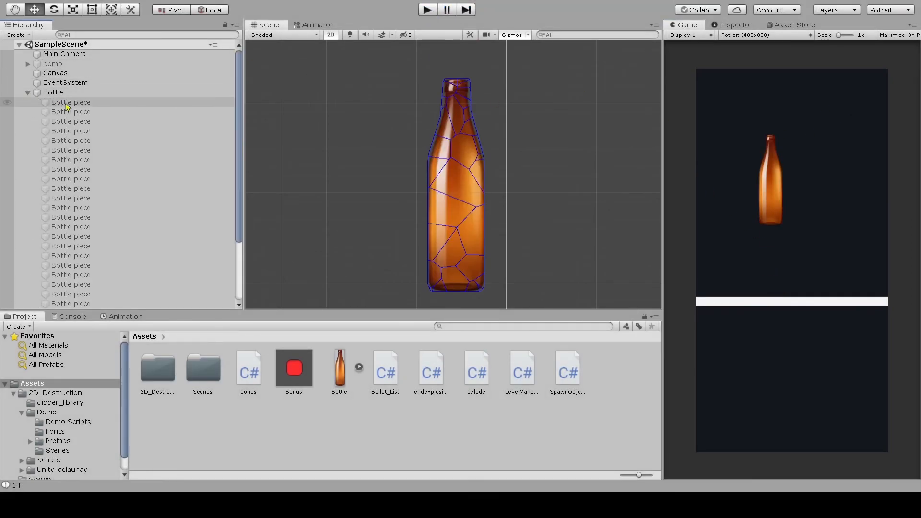
{"action": "left_click", "coordinate": [87, 93]}
{"action": "left_click", "coordinate": [732, 25]}
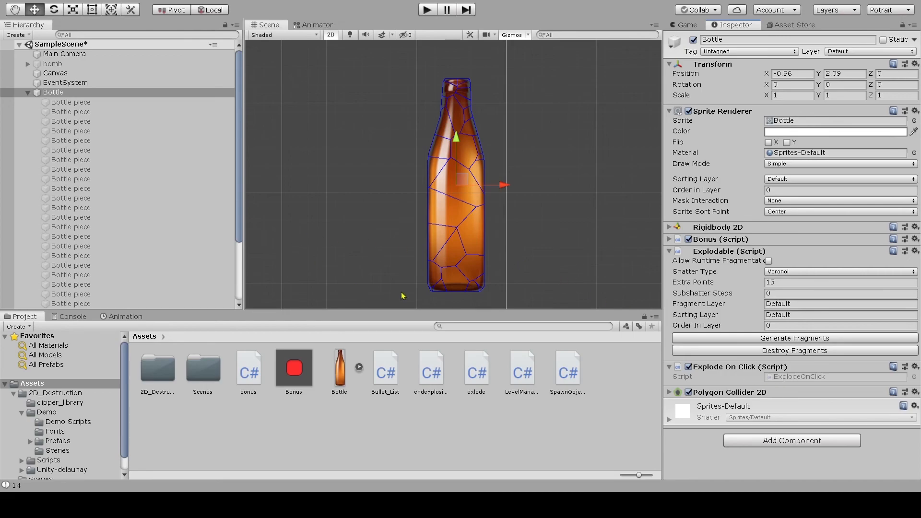
{"action": "left_click", "coordinate": [95, 216]}
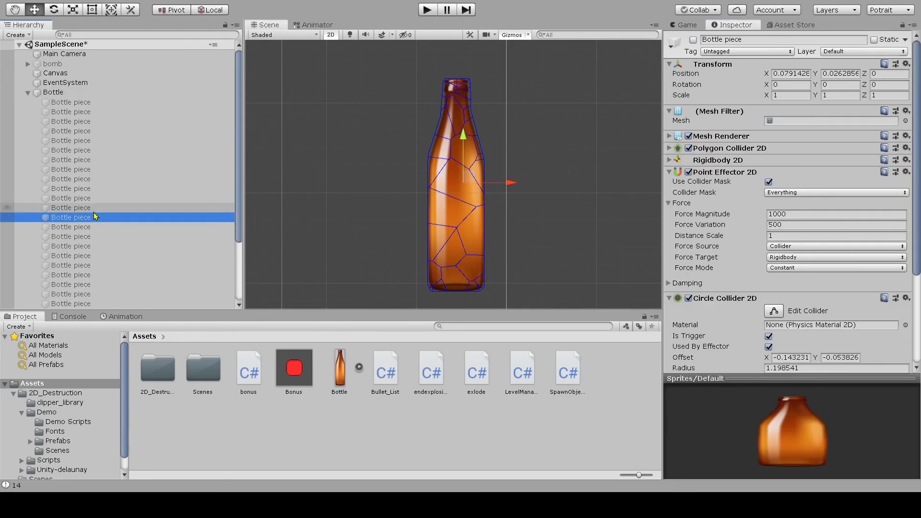
{"action": "scroll", "coordinate": [758, 271], "scroll_direction": "down", "scroll_amount": 5}
{"action": "scroll", "coordinate": [841, 195], "scroll_direction": "up", "scroll_amount": 4}
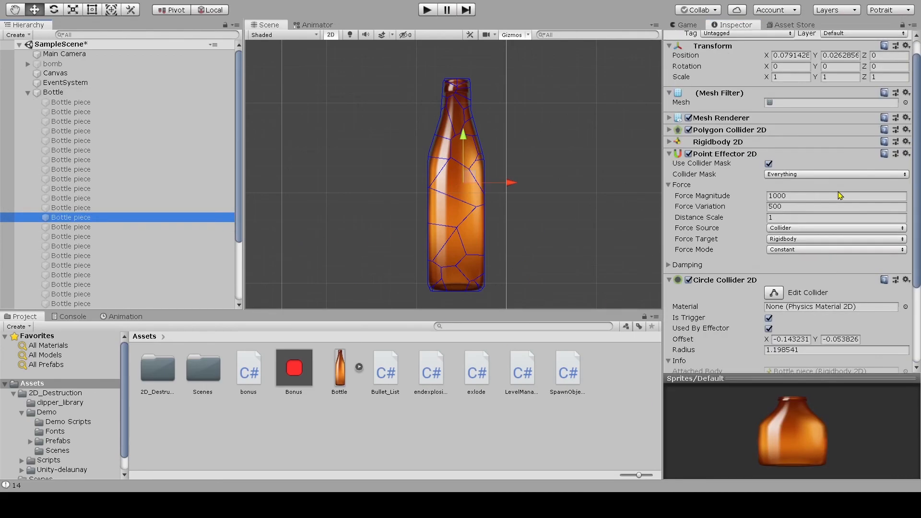
{"action": "left_click", "coordinate": [808, 195]}
{"action": "left_click", "coordinate": [800, 207]}
{"action": "type", "text": "100"}
{"action": "left_click", "coordinate": [800, 197]}
{"action": "type", "text": "50"}
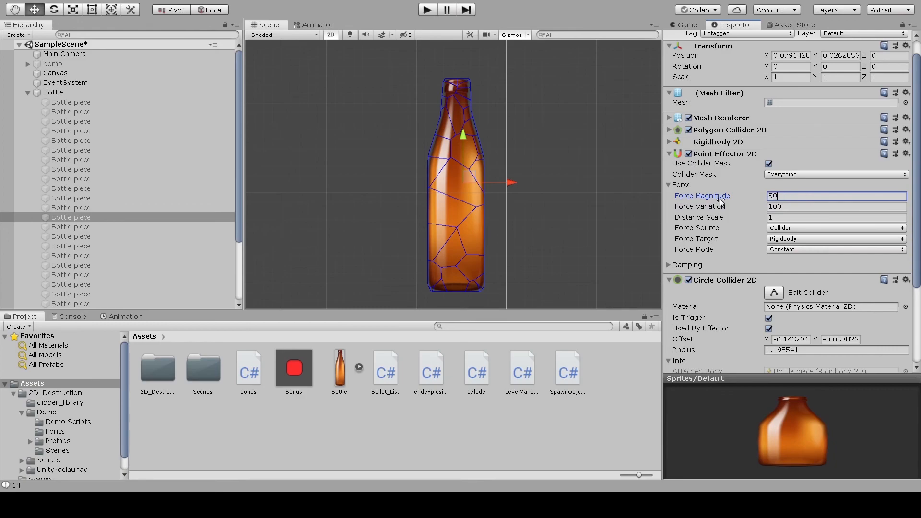
{"action": "left_click", "coordinate": [802, 265]}
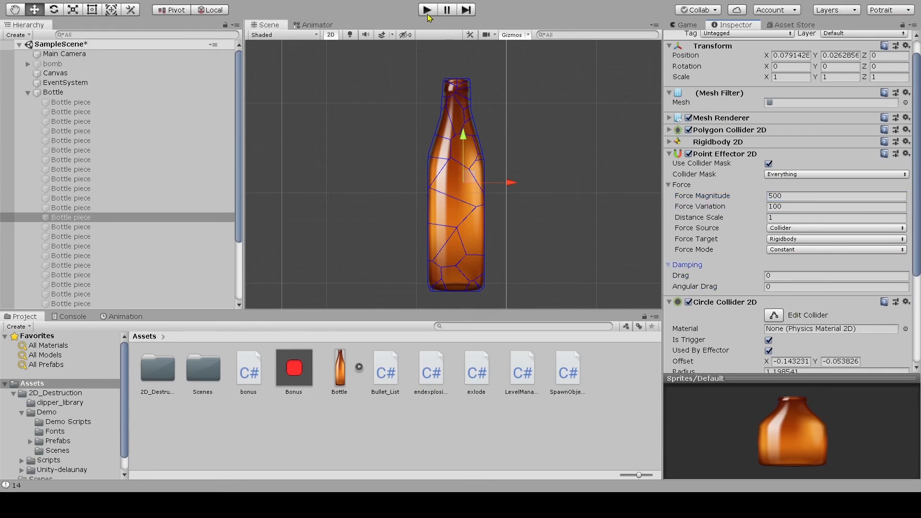
- Play the scene again, shatter the bottle with the reduced force, and stop playback
{"action": "left_click", "coordinate": [426, 12]}
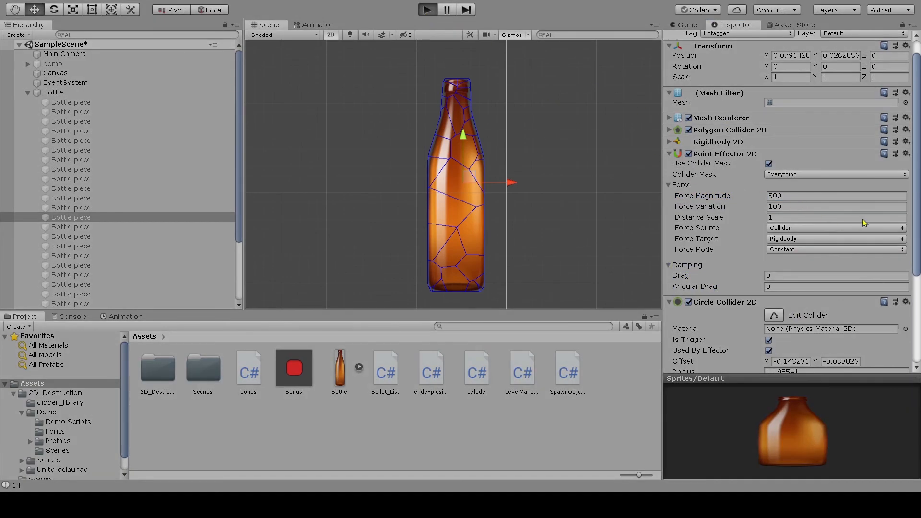
{"action": "left_click", "coordinate": [776, 257]}
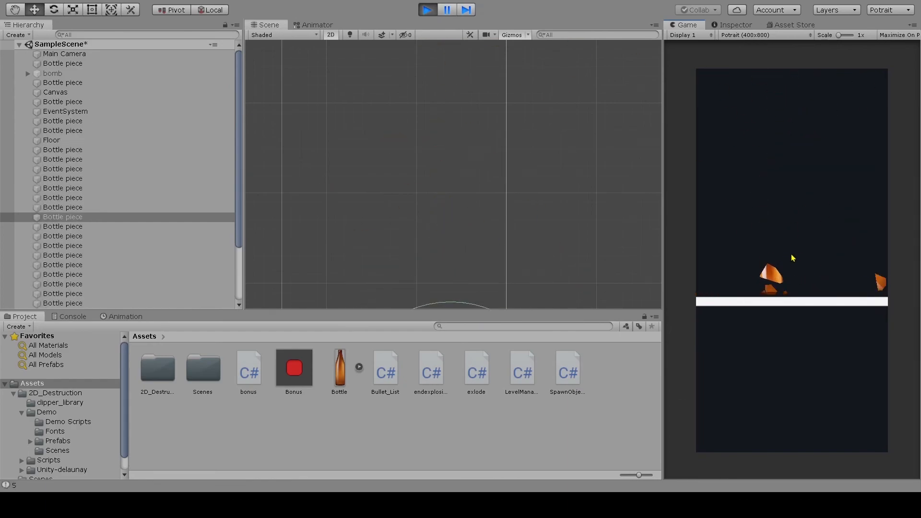
{"action": "left_click", "coordinate": [427, 11]}
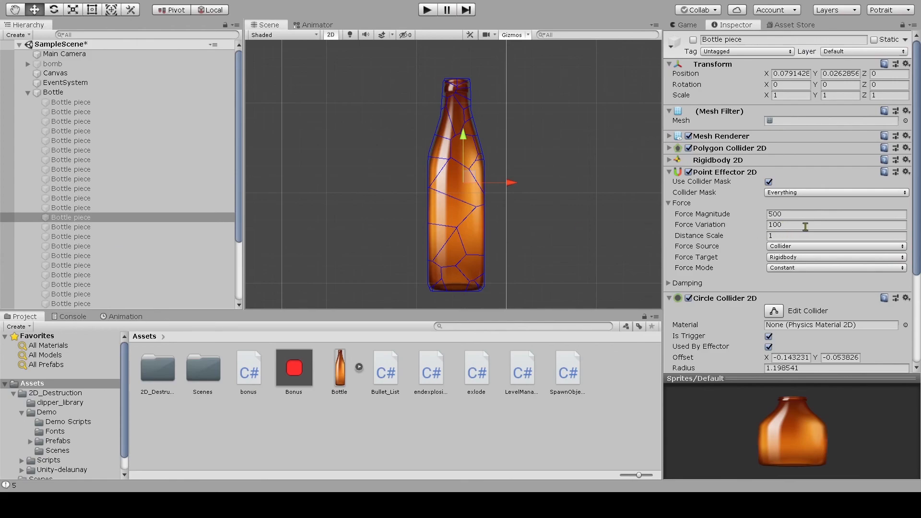
- Adjust the Point Effector 2D's Force Variation to 100.58 on the selected Bottle piece
{"action": "mouse_move", "coordinate": [700, 231]}
{"action": "left_mouse_down"}
{"action": "mouse_move", "coordinate": [723, 232]}
{"action": "mouse_move", "coordinate": [713, 232]}
{"action": "left_mouse_up"}
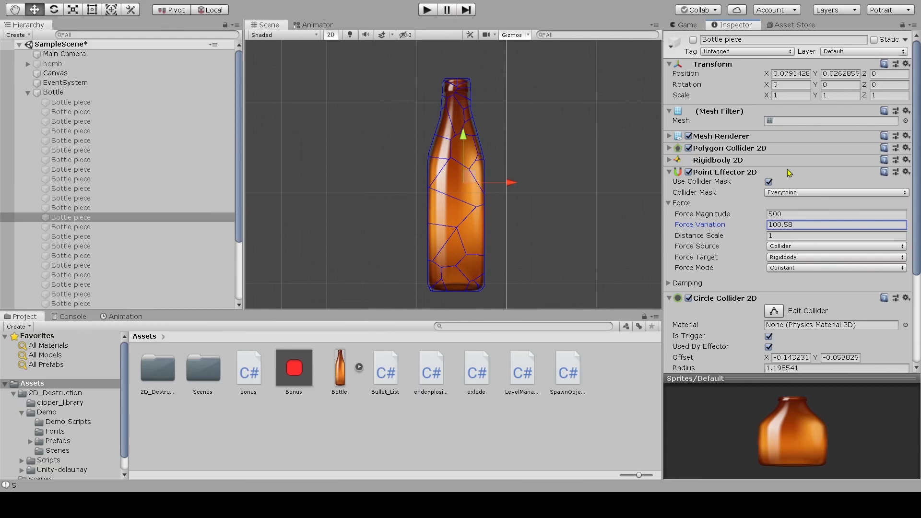